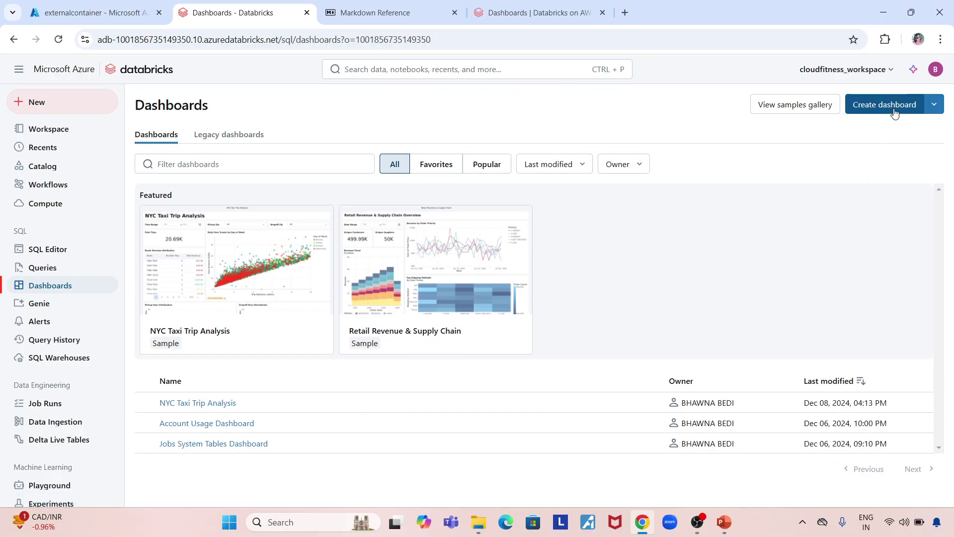
{"action": "left_click", "coordinate": [933, 106]}
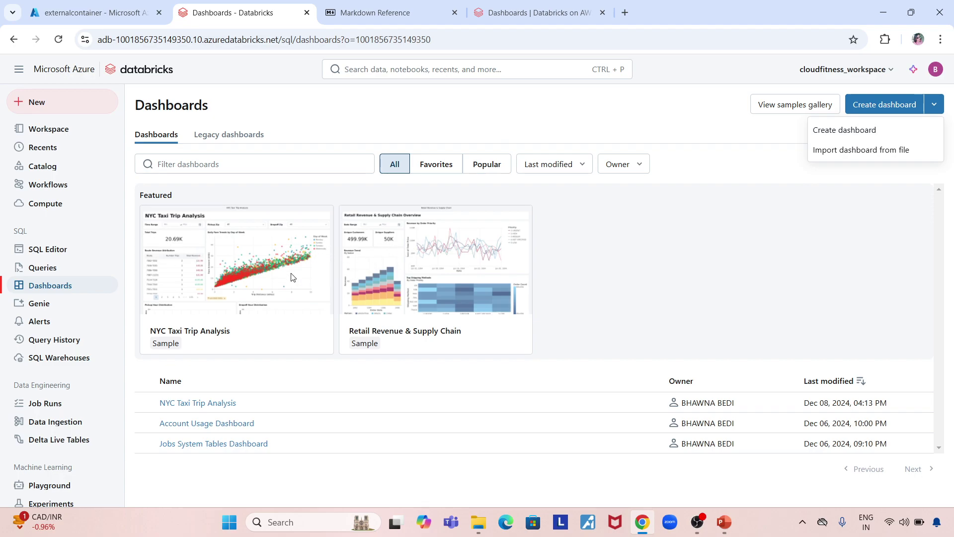
{"action": "right_click", "coordinate": [257, 281]}
{"action": "left_click", "coordinate": [293, 296]}
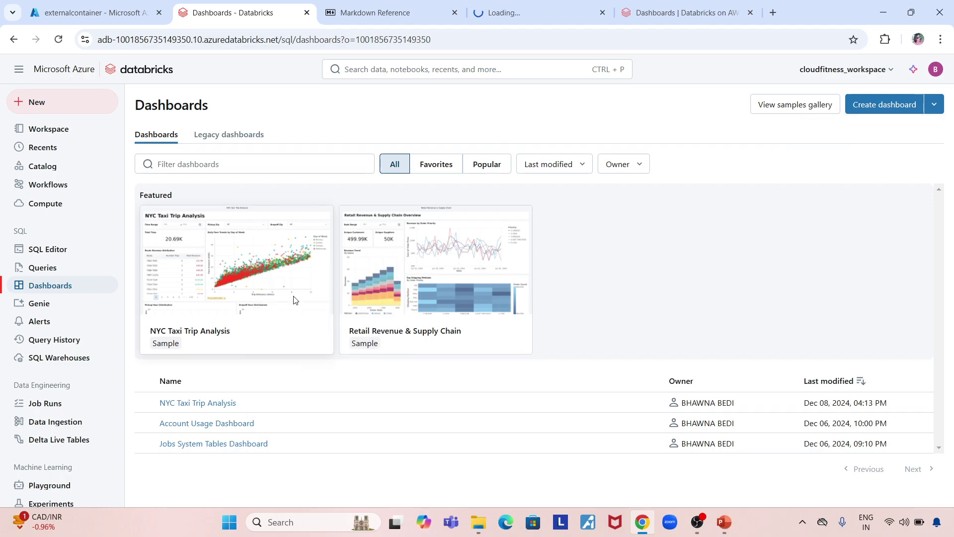
Open the NYC Taxi Trip Analysis dashboard in a separate browser tab beside the dashboards list, then return to the list.
{"action": "right_click", "coordinate": [225, 405]}
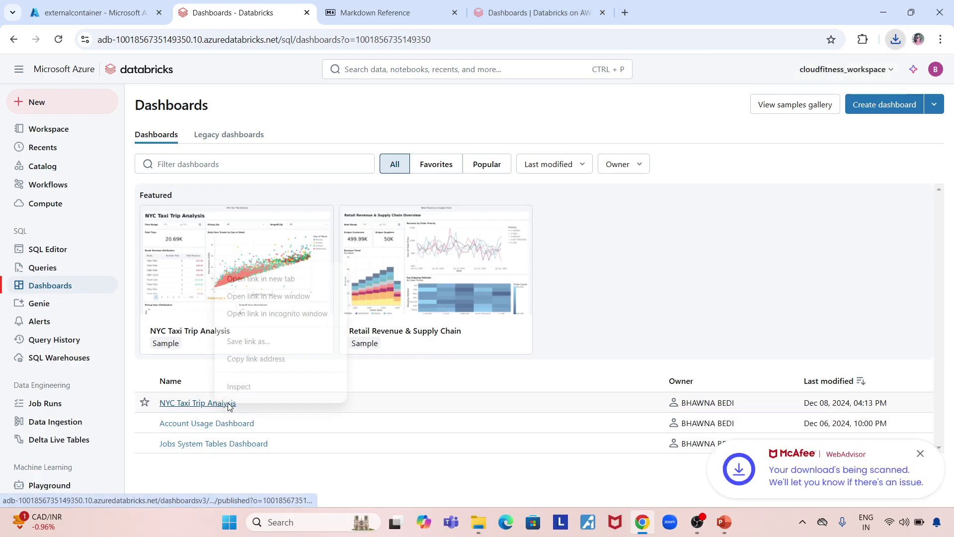
{"action": "left_click", "coordinate": [253, 278]}
{"action": "left_click_drag", "start_coordinate": [539, 10], "coordinate": [388, 10]}
{"action": "left_click", "coordinate": [221, 20]}
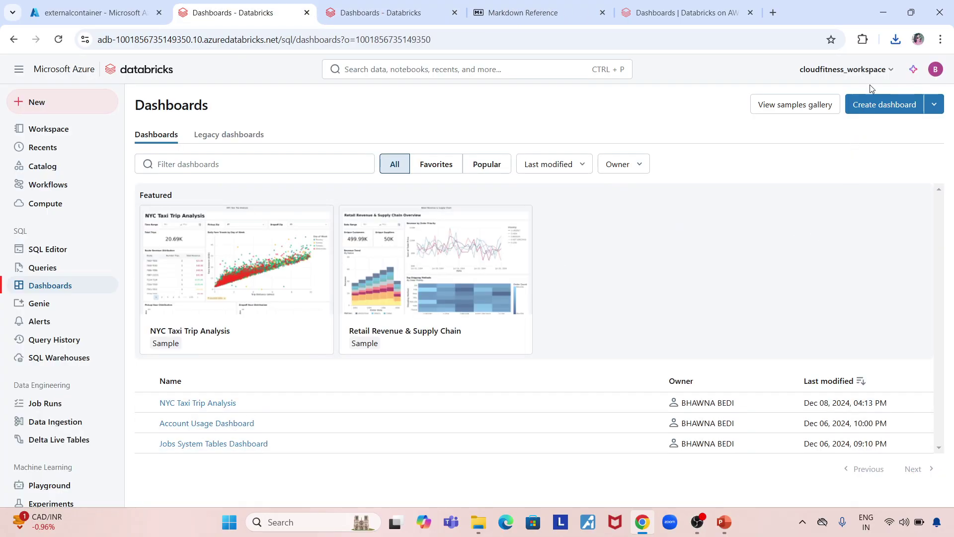
Create a new blank dashboard and look over its Data and Canvas pages.
{"action": "left_click", "coordinate": [892, 107]}
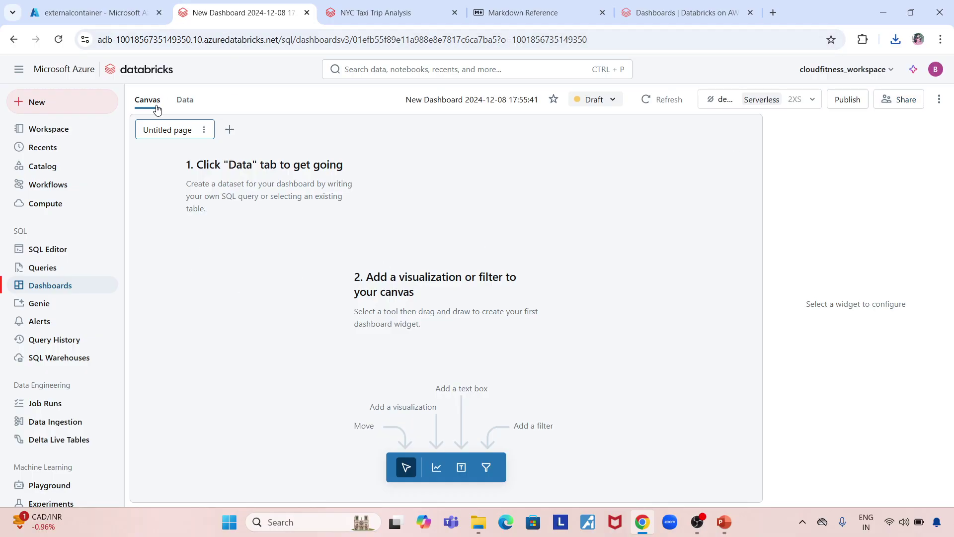
{"action": "left_click", "coordinate": [187, 106]}
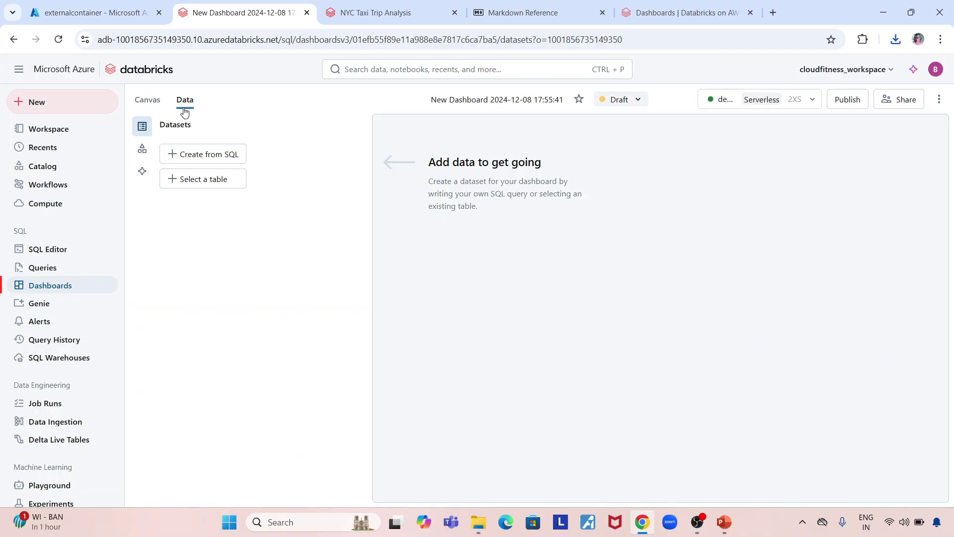
{"action": "left_click", "coordinate": [152, 110]}
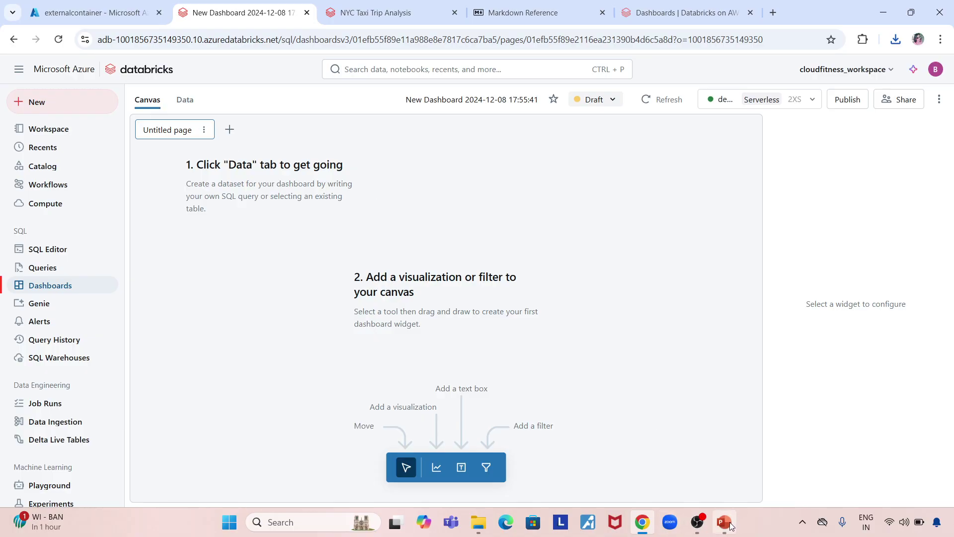
Browse the dashboard's data catalog to the taxi table in sample_data_catalog_ext.default and show its columns.
{"action": "left_click", "coordinate": [184, 108]}
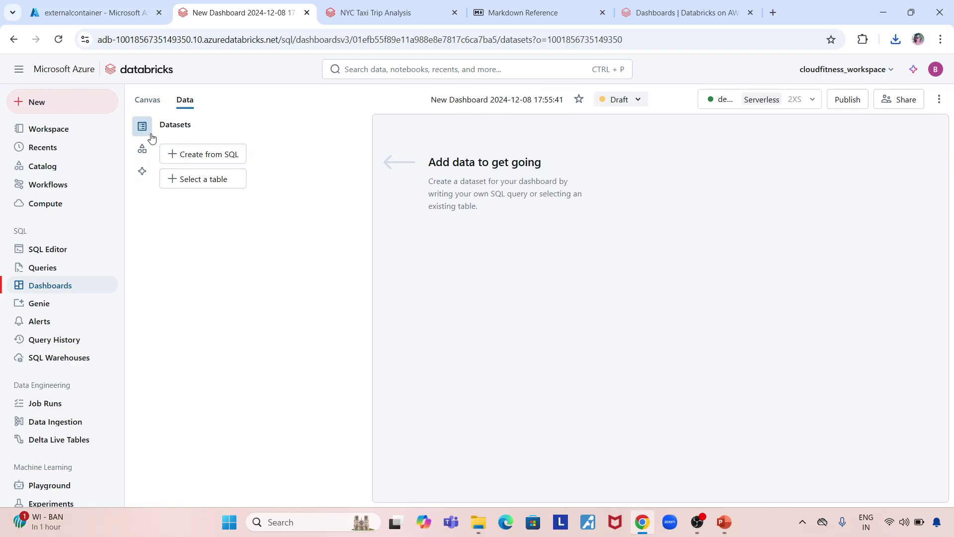
{"action": "left_click", "coordinate": [146, 157]}
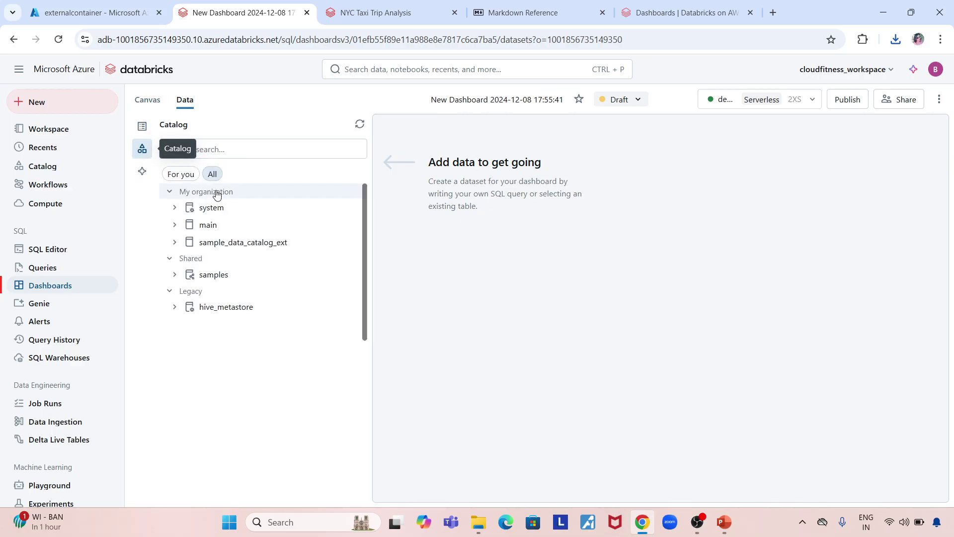
{"action": "left_click", "coordinate": [174, 245]}
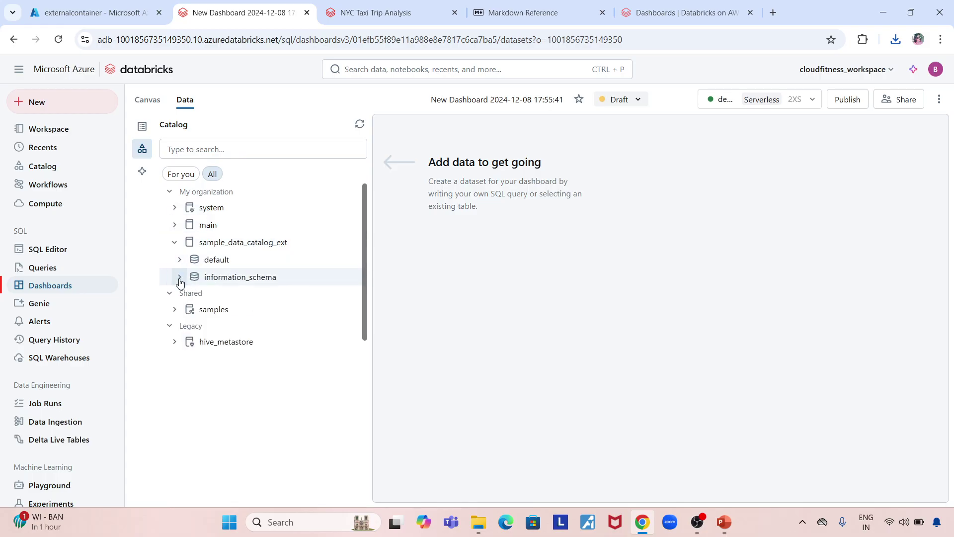
{"action": "left_click", "coordinate": [179, 262]}
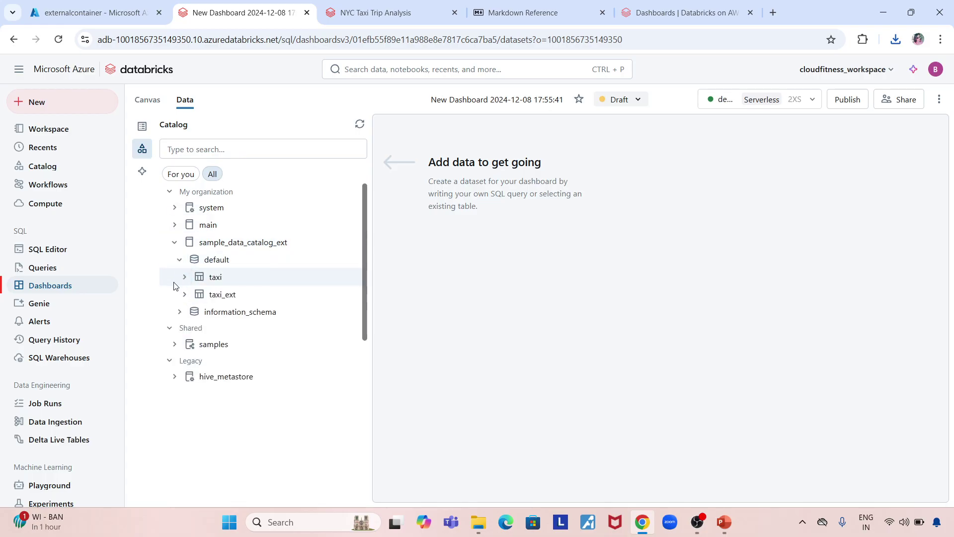
{"action": "left_click", "coordinate": [184, 278]}
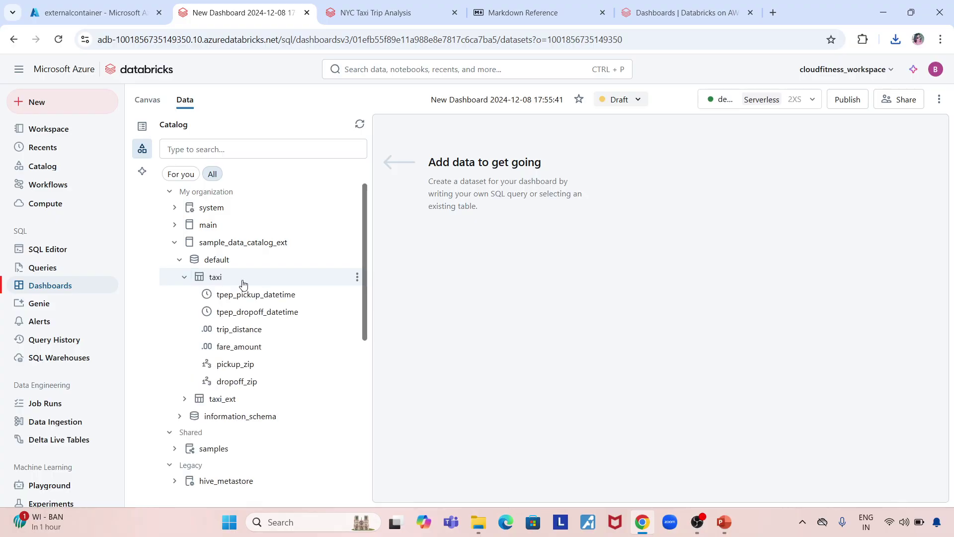
Add the taxi table to the dashboard as a dataset.
{"action": "left_click", "coordinate": [354, 278]}
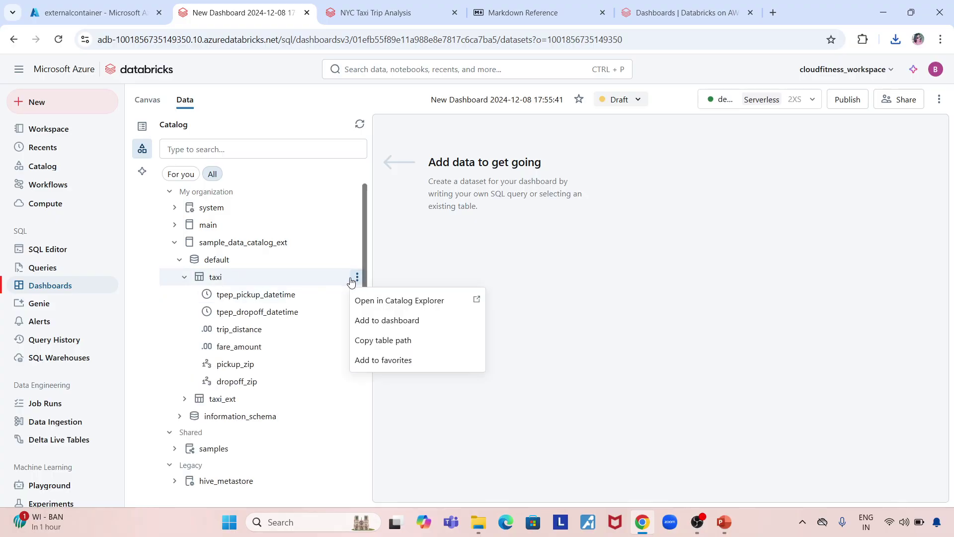
{"action": "left_click", "coordinate": [212, 279]}
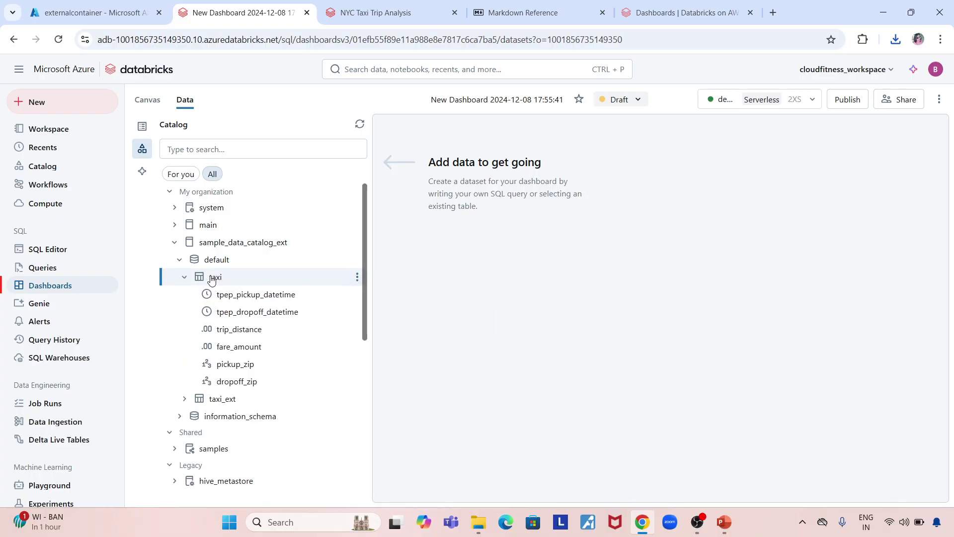
{"action": "left_click", "coordinate": [212, 280]}
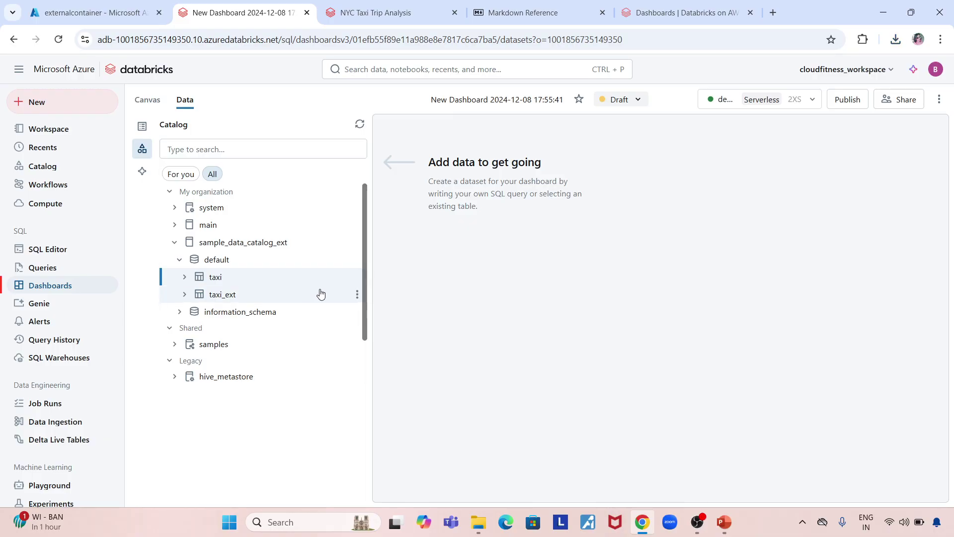
{"action": "left_click", "coordinate": [356, 278]}
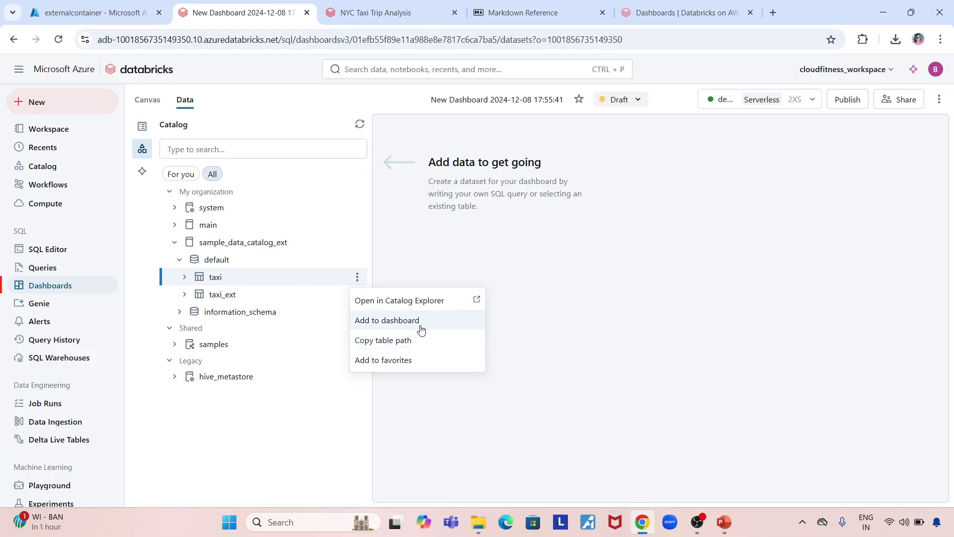
{"action": "left_click", "coordinate": [403, 325]}
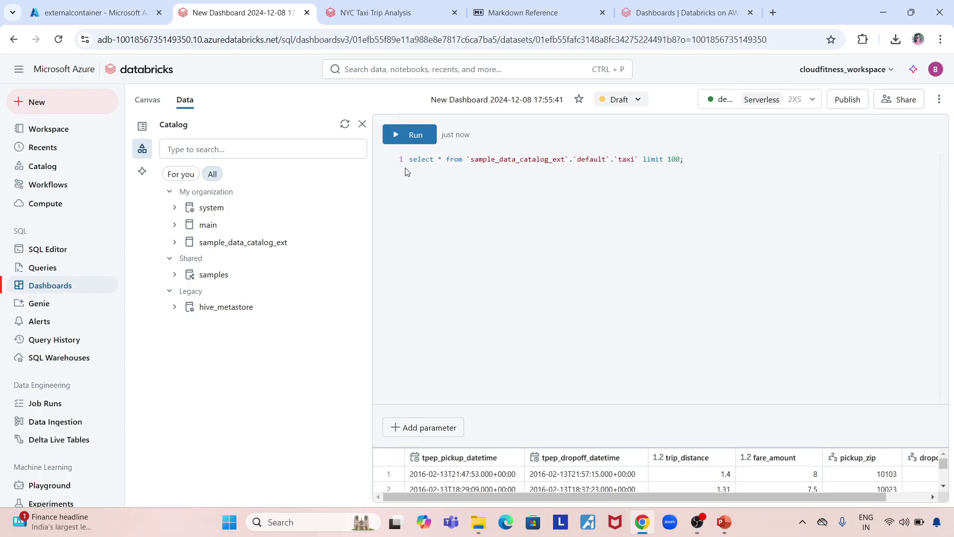
Review the dashboard's dataset list and return to the canvas.
{"action": "left_click", "coordinate": [140, 129]}
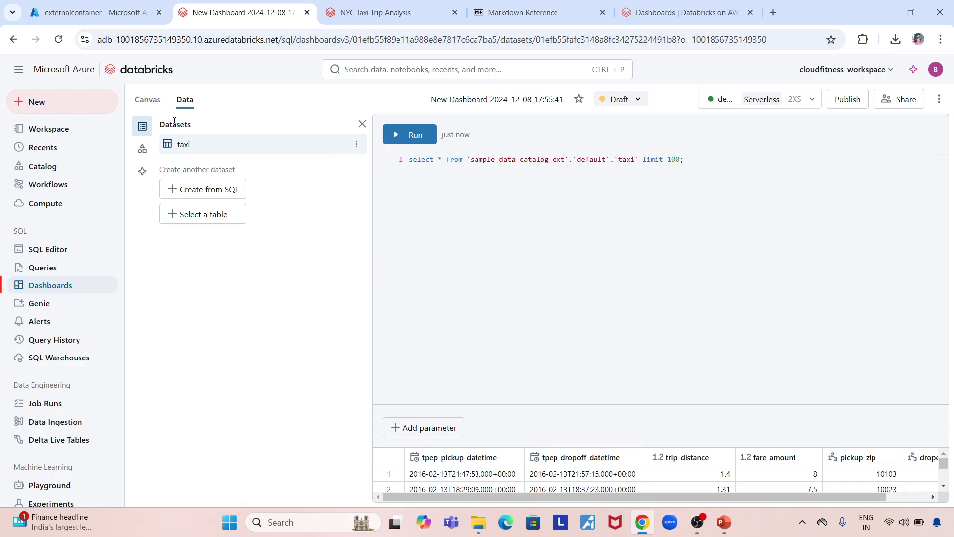
{"action": "left_click_drag", "start_coordinate": [176, 125], "coordinate": [200, 125]}
{"action": "left_click", "coordinate": [149, 104]}
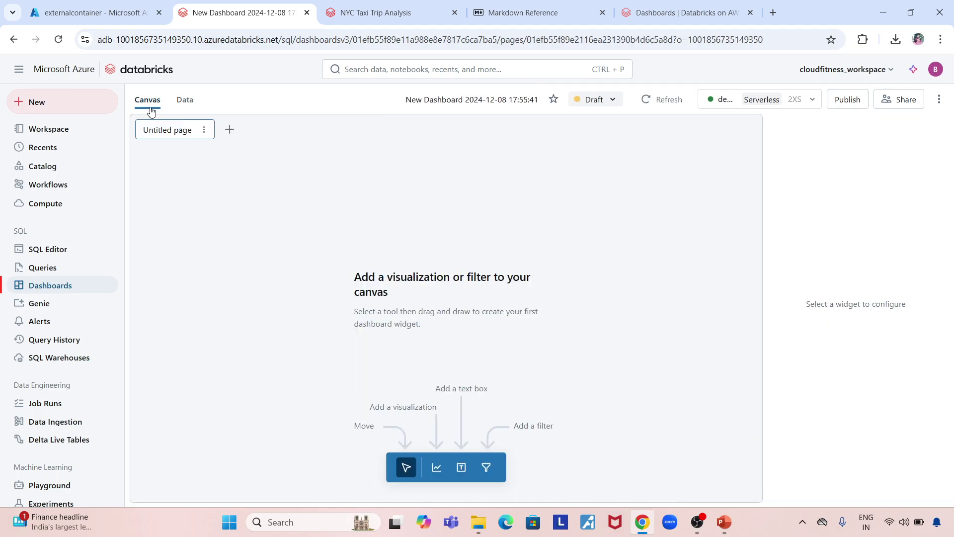
Switch to PowerPoint, present the AI/BI dashboard components slide and the one after it, then end the slide show.
{"action": "left_click", "coordinate": [724, 521]}
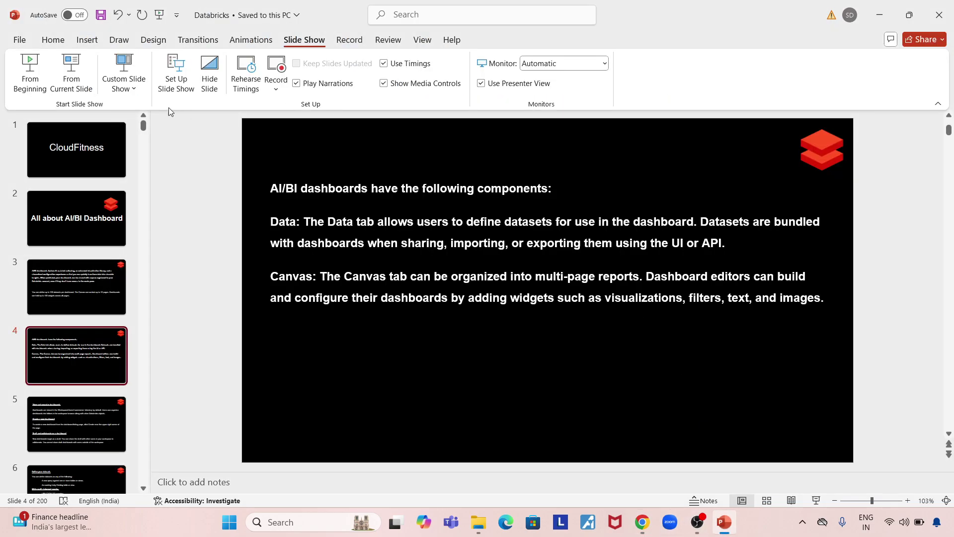
{"action": "left_click", "coordinate": [75, 79]}
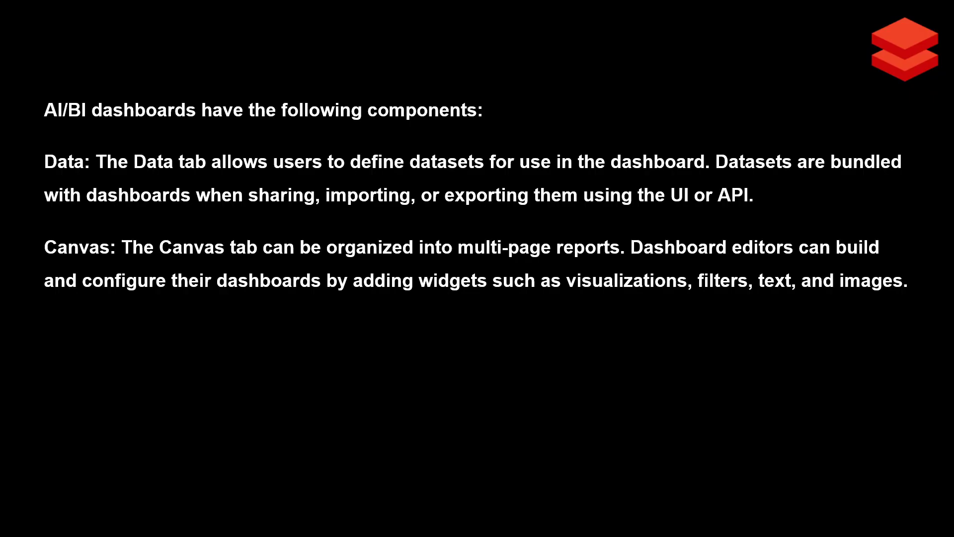
{"action": "key", "text": "Right"}
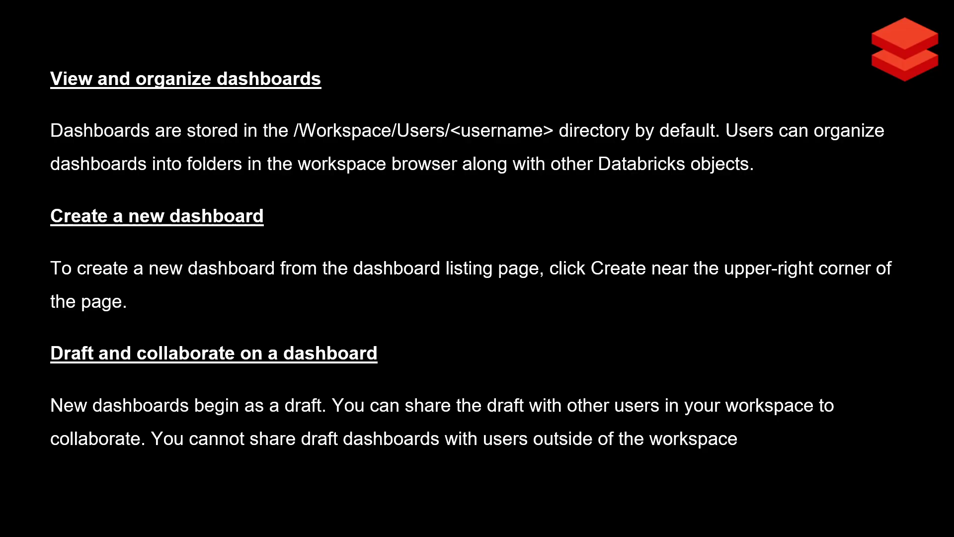
{"action": "key", "text": "Escape"}
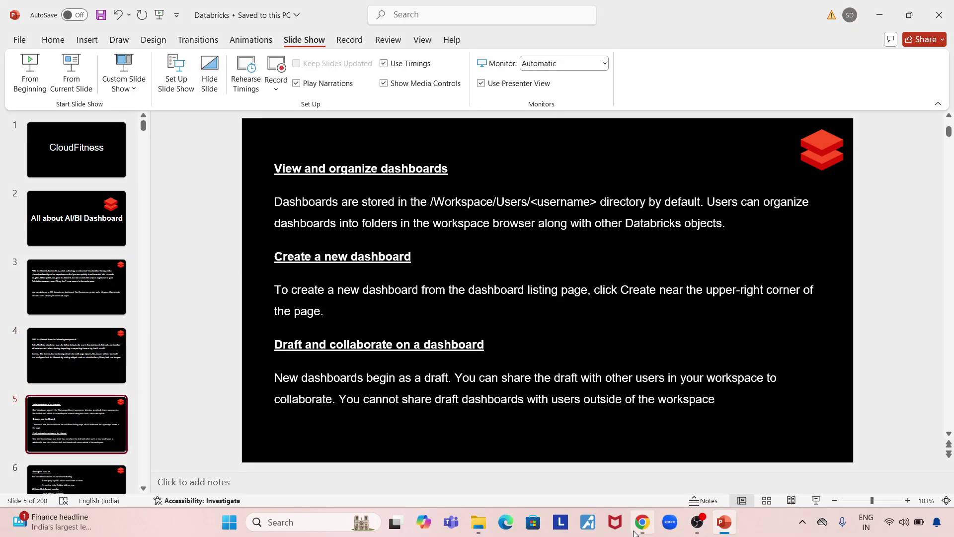
Switch to Chrome, open the workspace browser in a new tab and browse to the external user's folder under Users.
{"action": "left_click", "coordinate": [636, 531]}
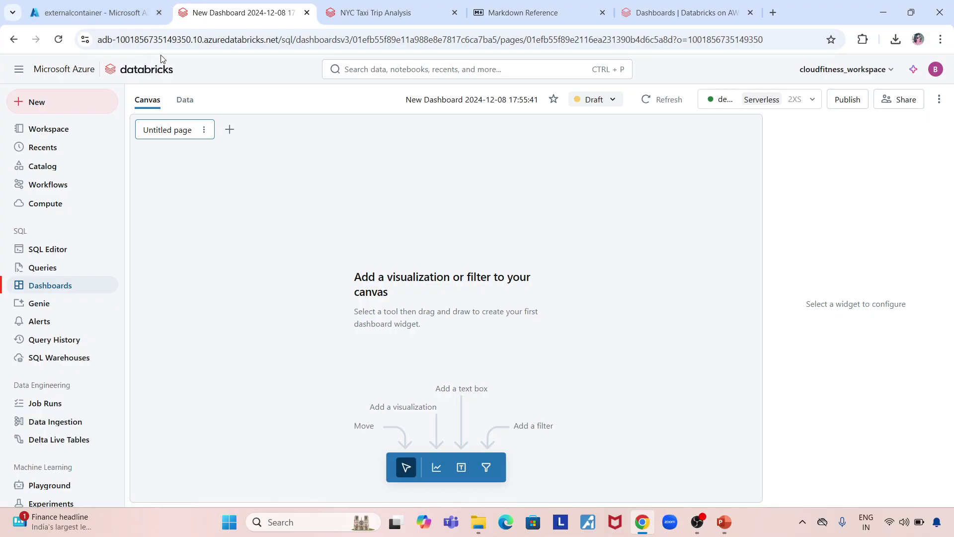
{"action": "right_click", "coordinate": [54, 131]}
{"action": "left_click", "coordinate": [90, 142]}
{"action": "left_click", "coordinate": [614, 19]}
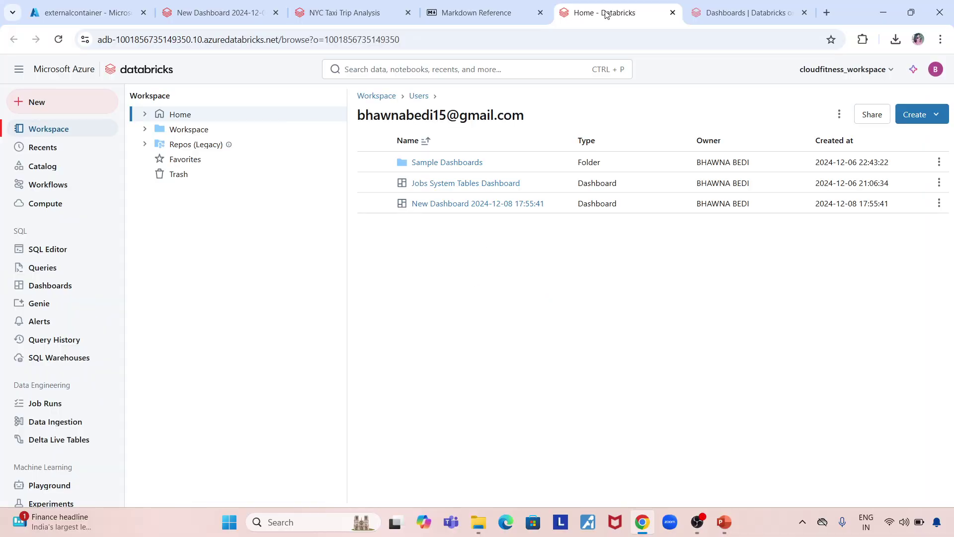
{"action": "left_click", "coordinate": [172, 132]}
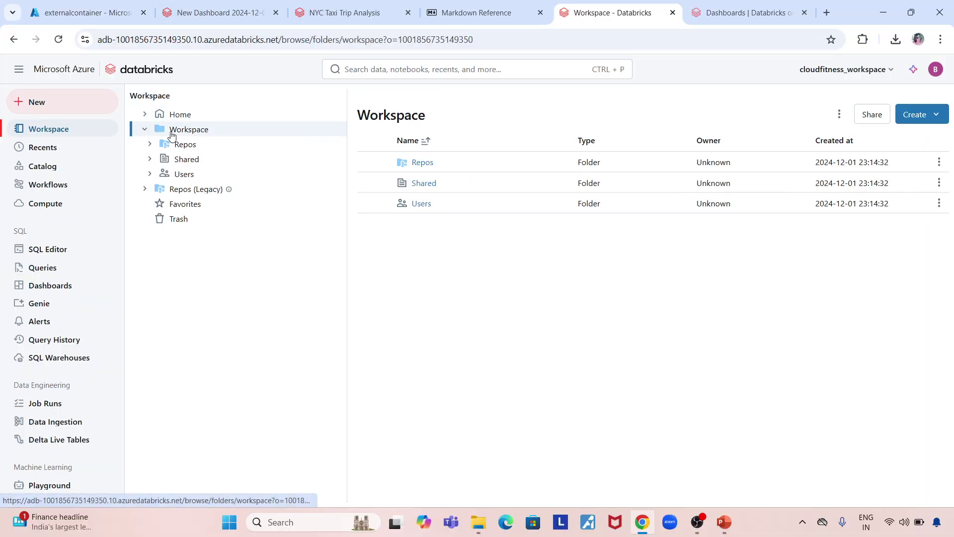
{"action": "left_click", "coordinate": [412, 208]}
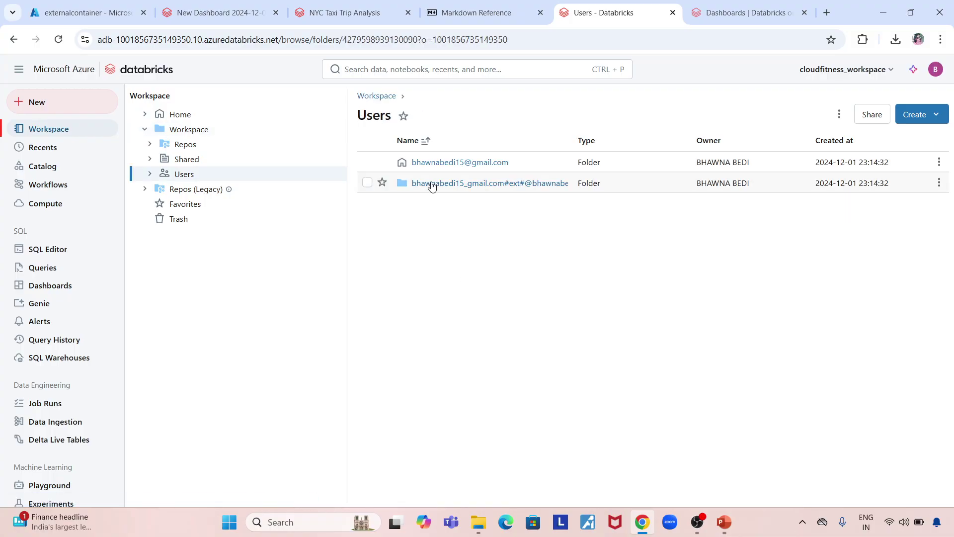
{"action": "left_click", "coordinate": [444, 184]}
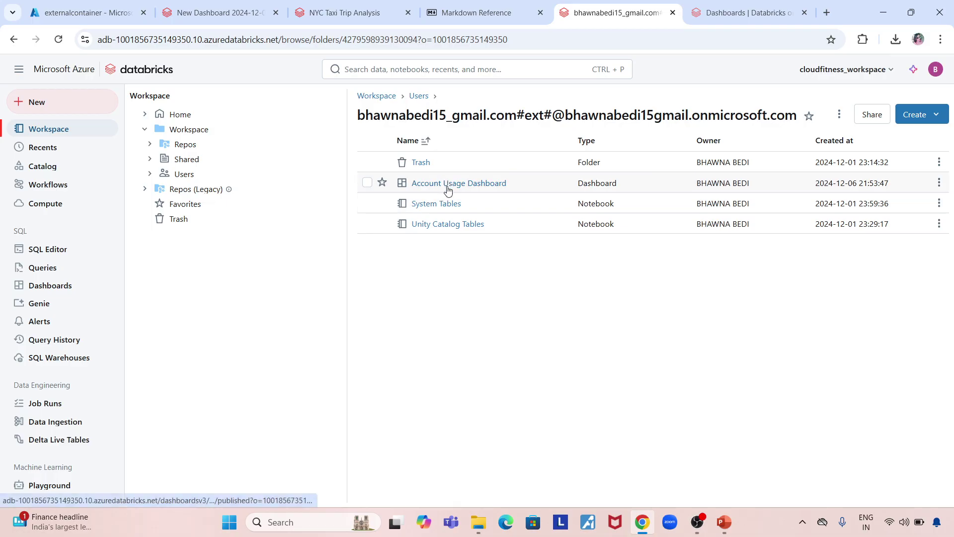
Review the object types that can be created in the user folder, return to the home folder and close the workspace tab.
{"action": "left_click", "coordinate": [917, 115]}
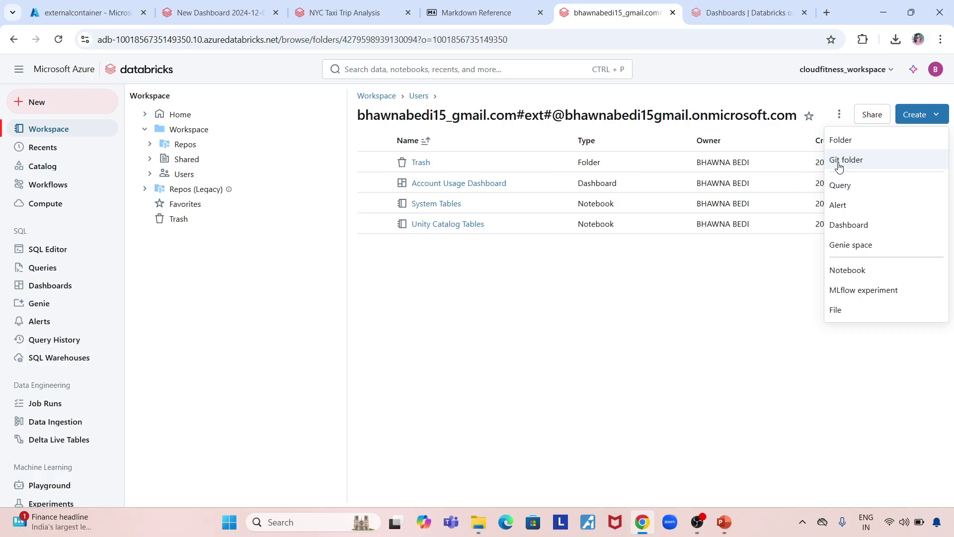
{"action": "left_click", "coordinate": [719, 305]}
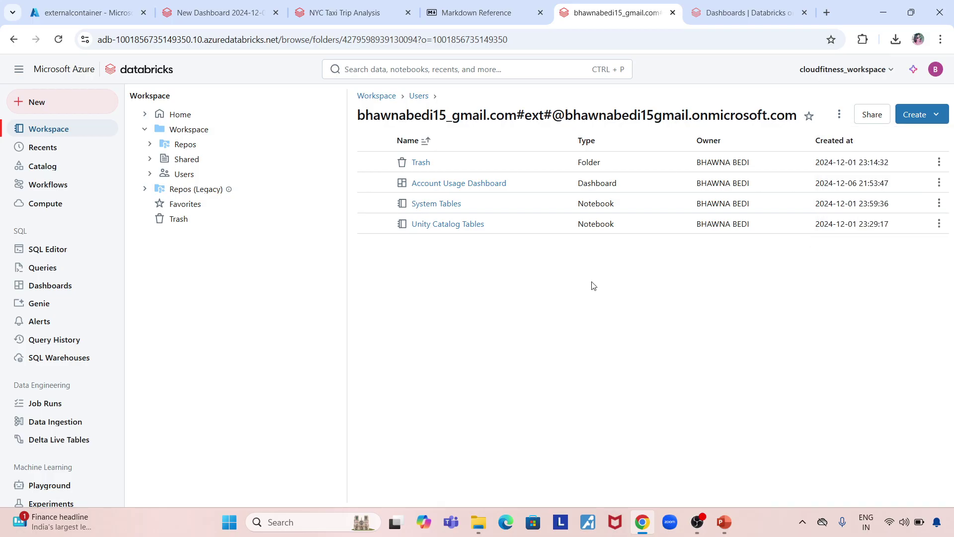
{"action": "left_click", "coordinate": [480, 188]}
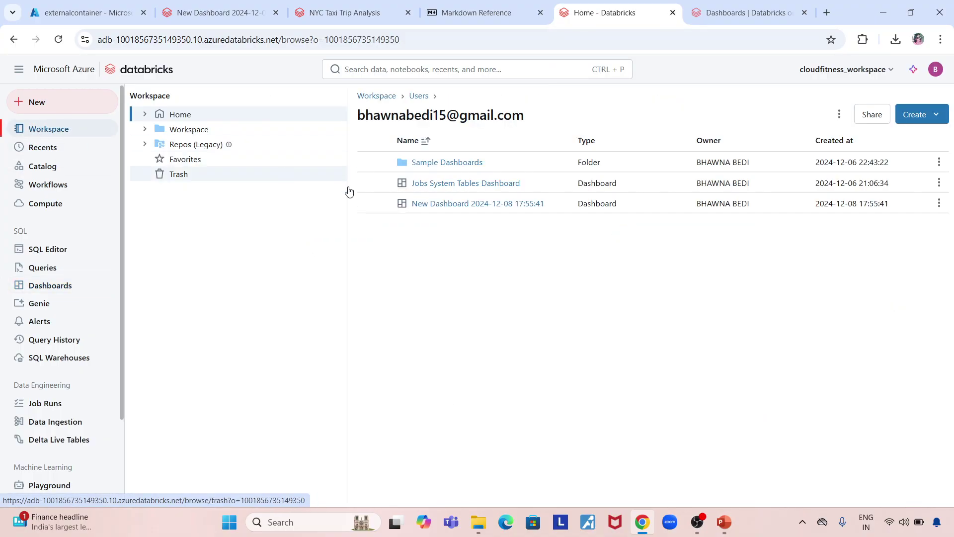
{"action": "left_click", "coordinate": [672, 13]}
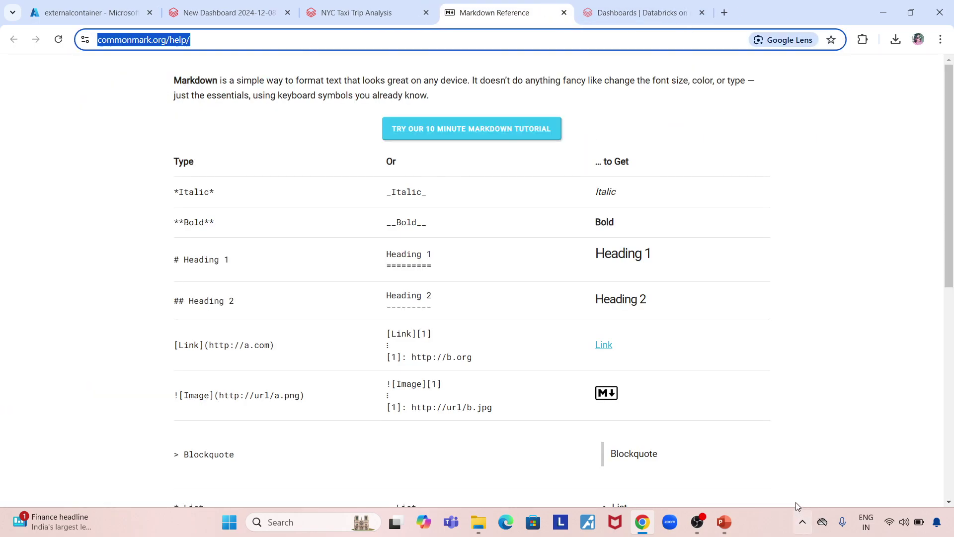
Switch to PowerPoint, present the View and organize dashboards slide, then end the slide show.
{"action": "left_click", "coordinate": [733, 532]}
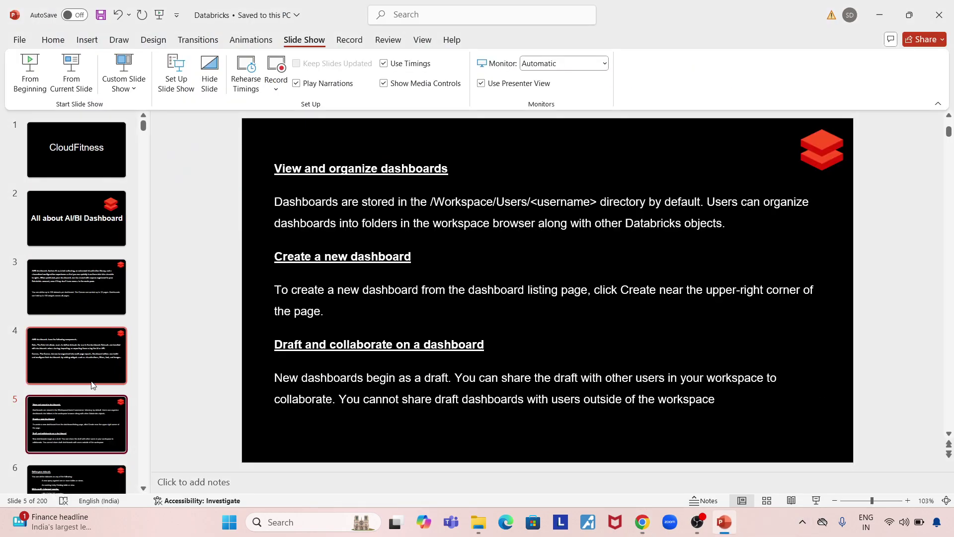
{"action": "left_click", "coordinate": [72, 73]}
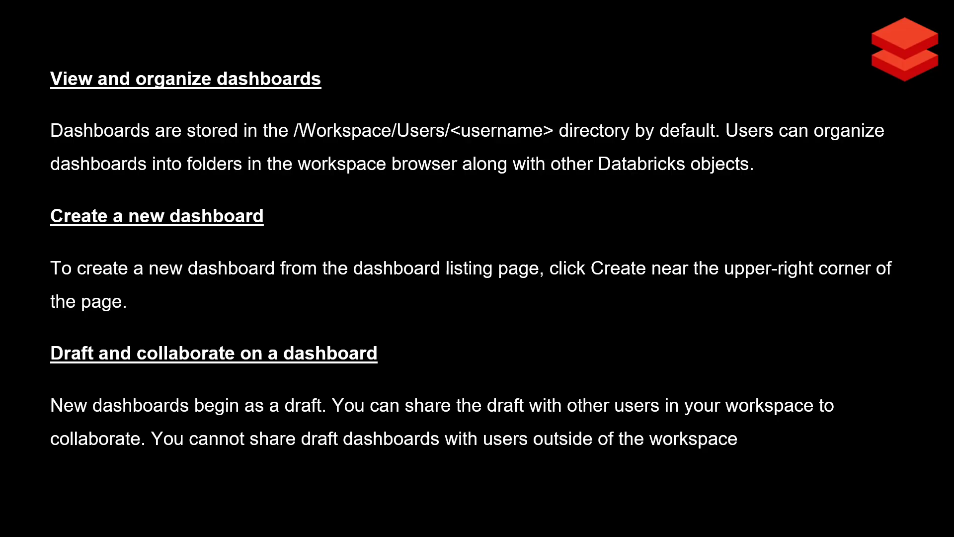
{"action": "key", "text": "Escape"}
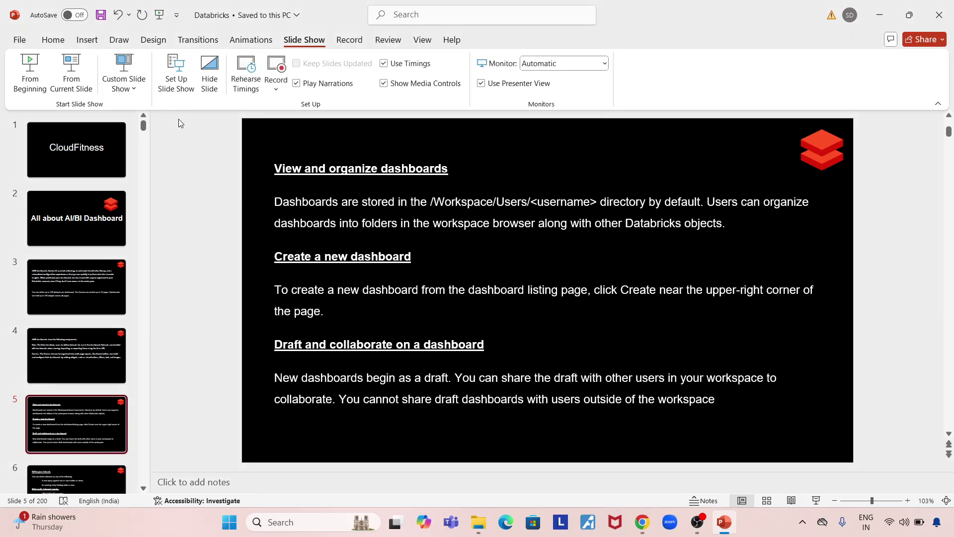
Switch to Chrome, review the Draft and Publish options of the new dashboard, and return to PowerPoint.
{"action": "left_click", "coordinate": [642, 521]}
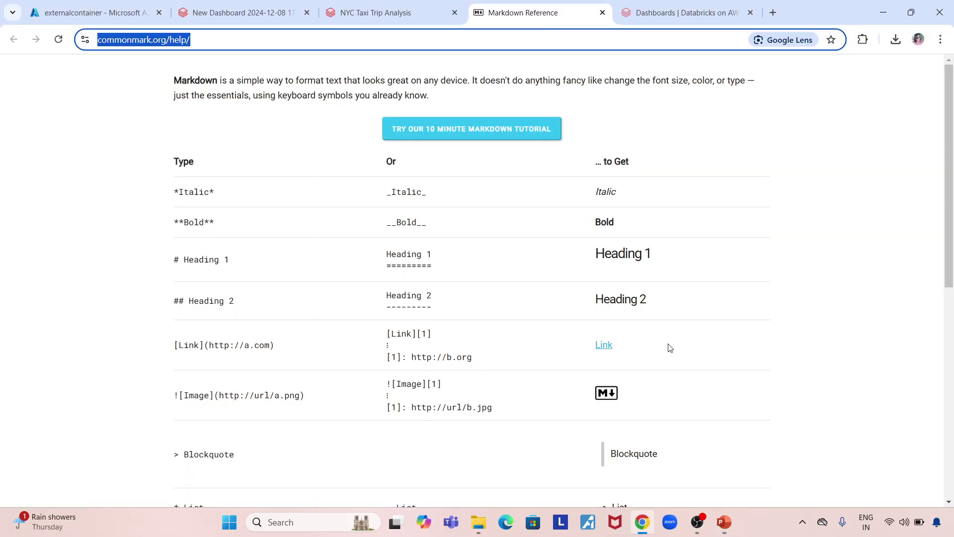
{"action": "left_click", "coordinate": [378, 12]}
{"action": "left_click", "coordinate": [263, 15]}
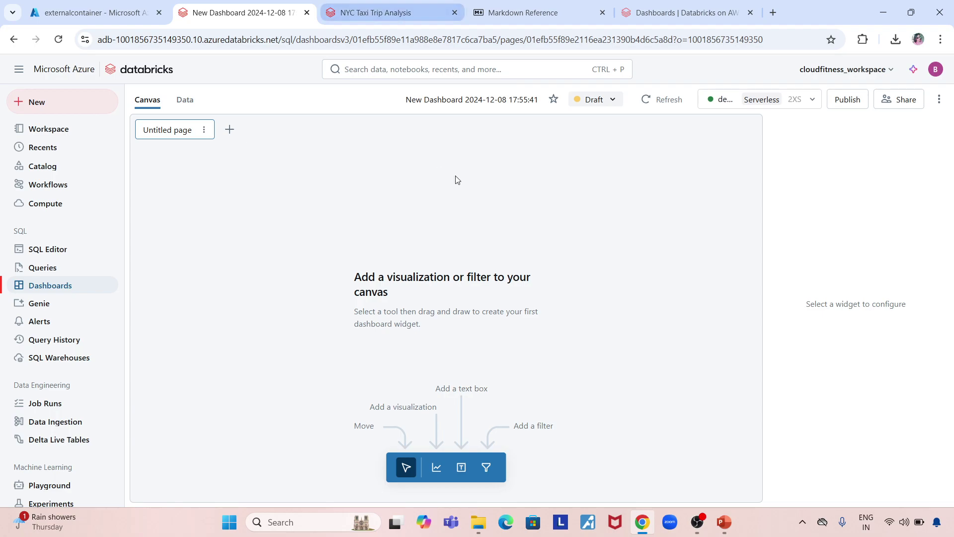
{"action": "left_click", "coordinate": [613, 103]}
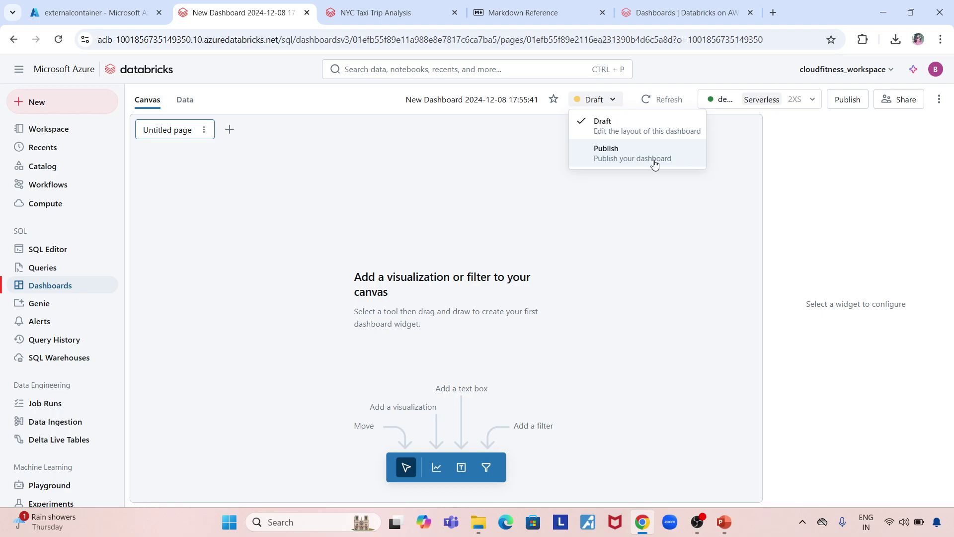
{"action": "left_click", "coordinate": [723, 522]}
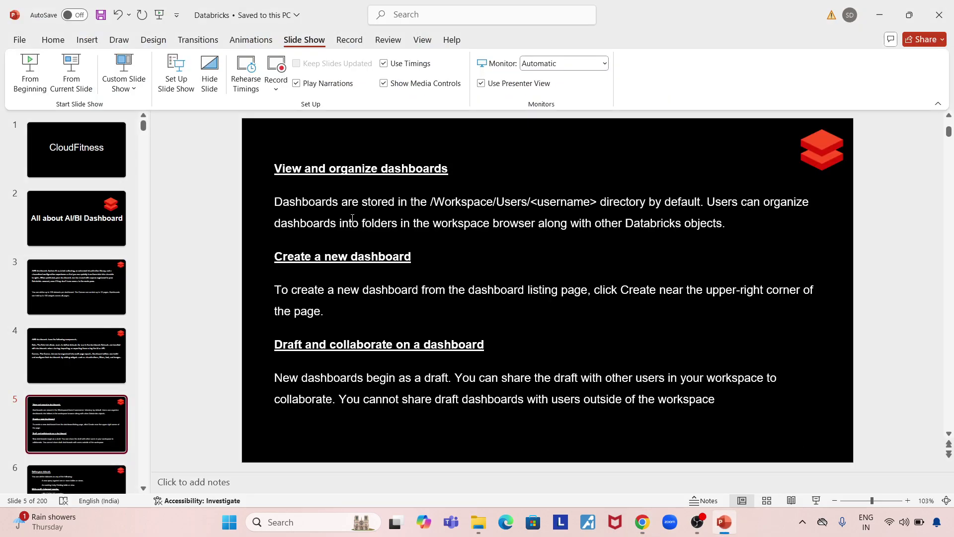
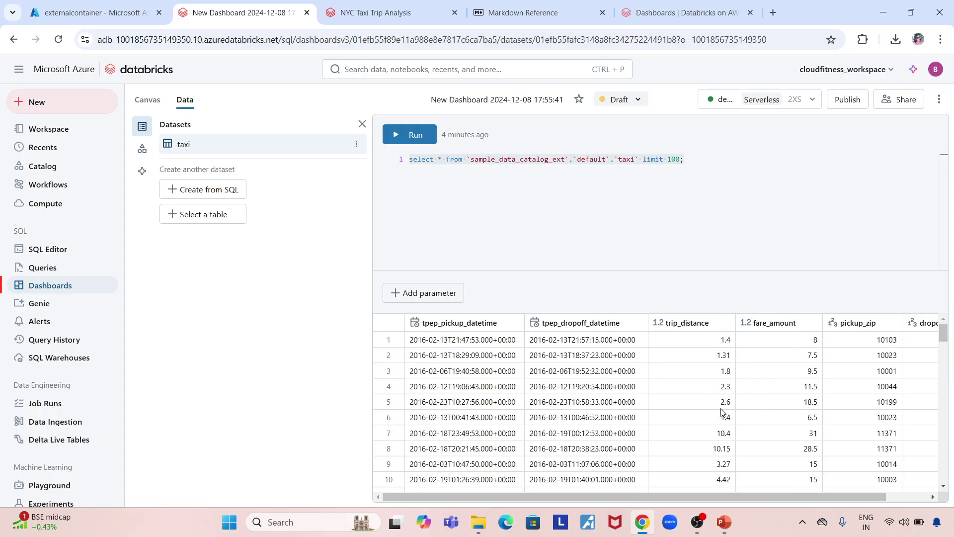
Switch to PowerPoint, present the Define your datasets and Visualizations slides, then end the slide show.
{"action": "left_click", "coordinate": [724, 521]}
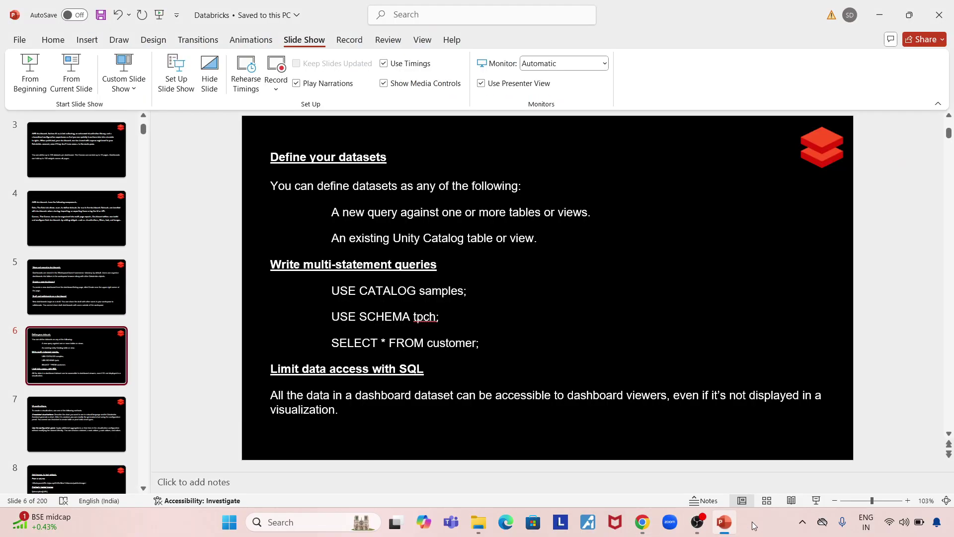
{"action": "left_click", "coordinate": [74, 82]}
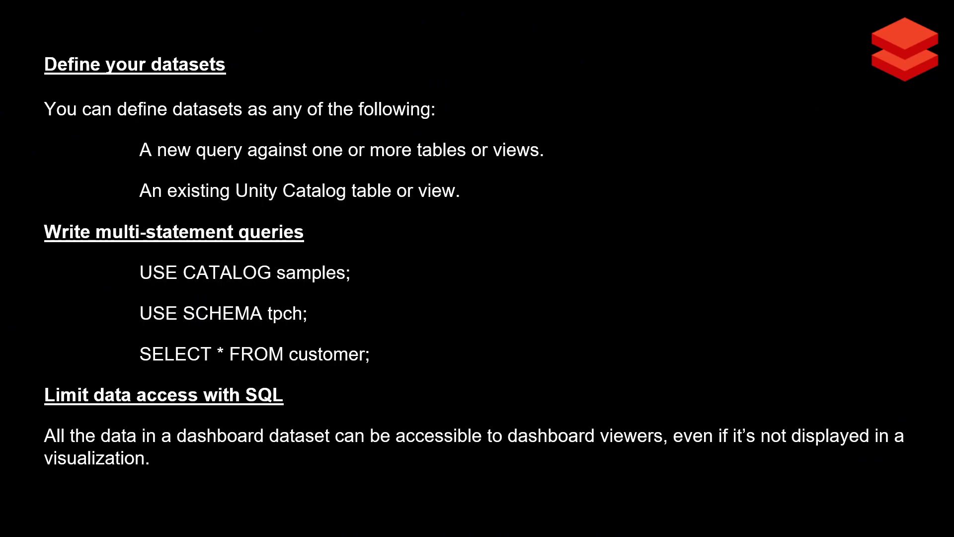
{"action": "key", "text": "Right"}
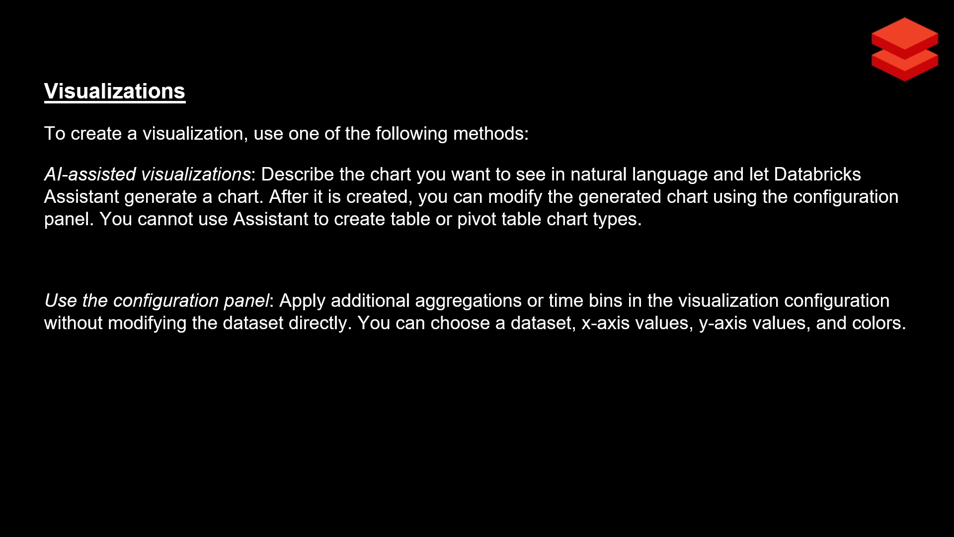
{"action": "key", "text": "Escape"}
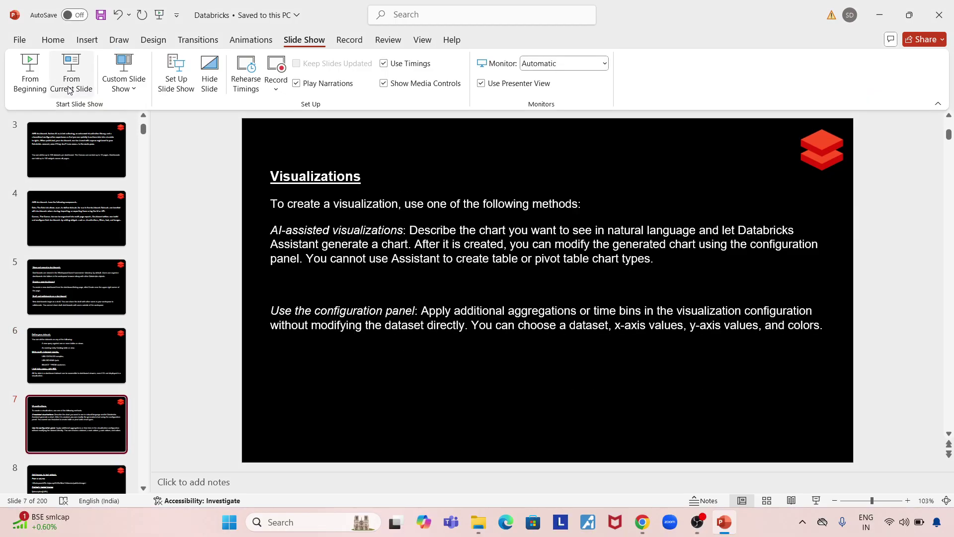
Switch to Chrome, open the dashboard's canvas and place a visualization widget that uses the taxi dataset.
{"action": "left_click", "coordinate": [642, 522]}
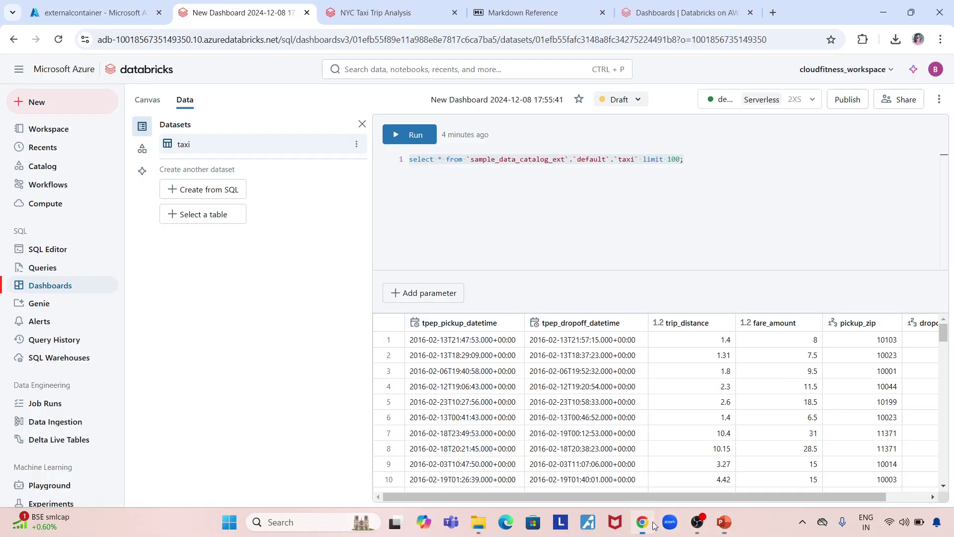
{"action": "left_click", "coordinate": [143, 102]}
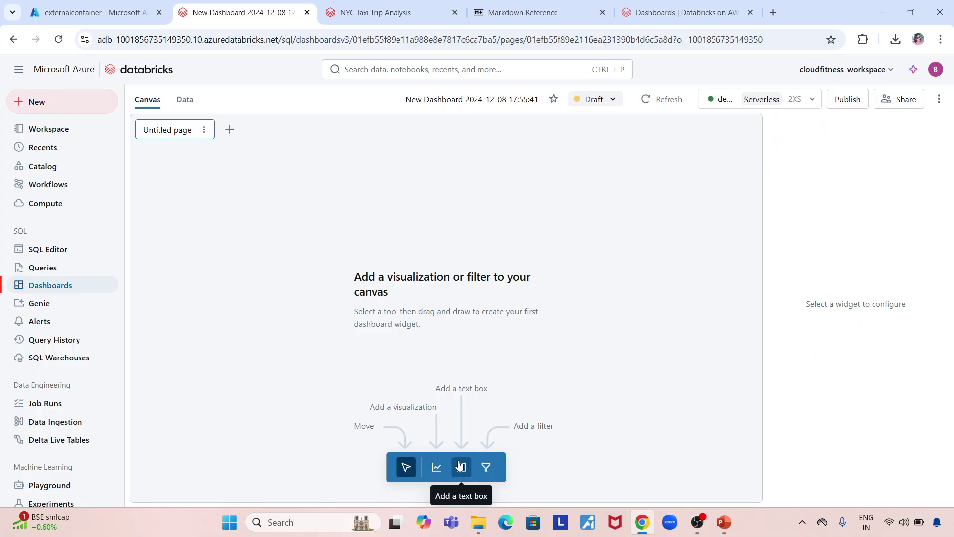
{"action": "left_click", "coordinate": [487, 469]}
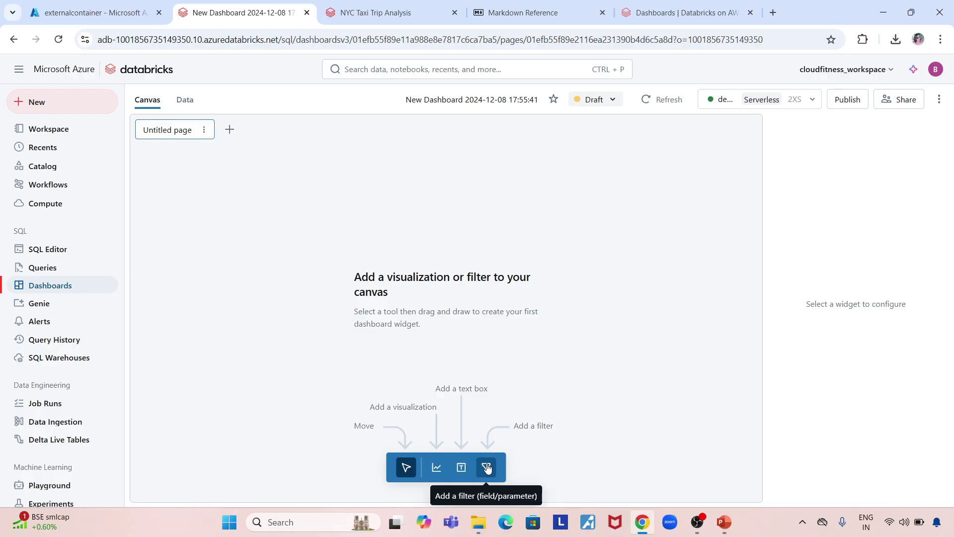
{"action": "left_click", "coordinate": [436, 469]}
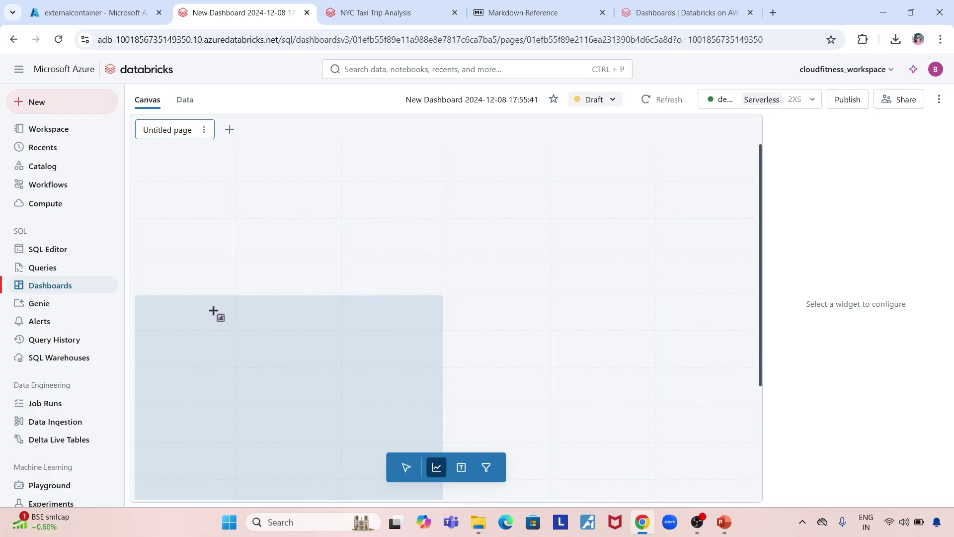
{"action": "left_click", "coordinate": [193, 282]}
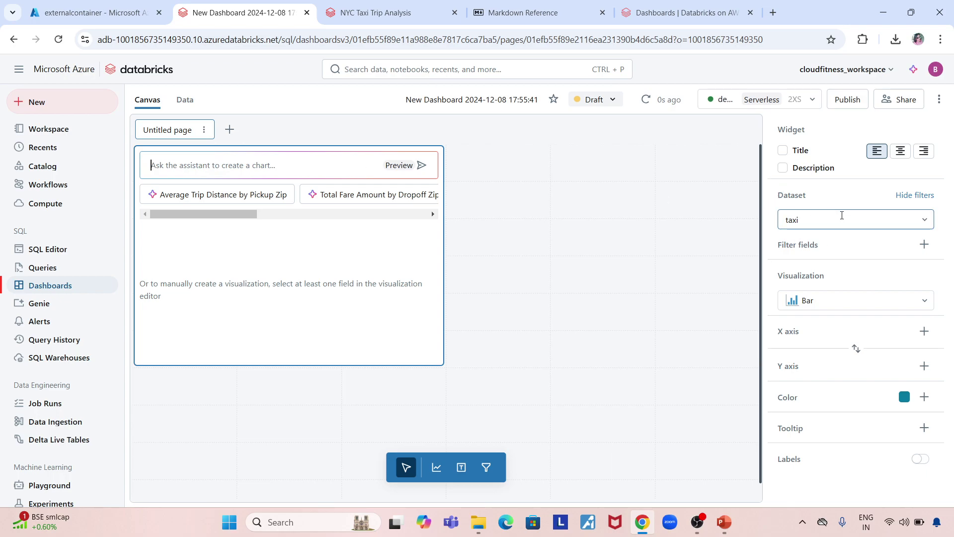
{"action": "left_click", "coordinate": [927, 226]}
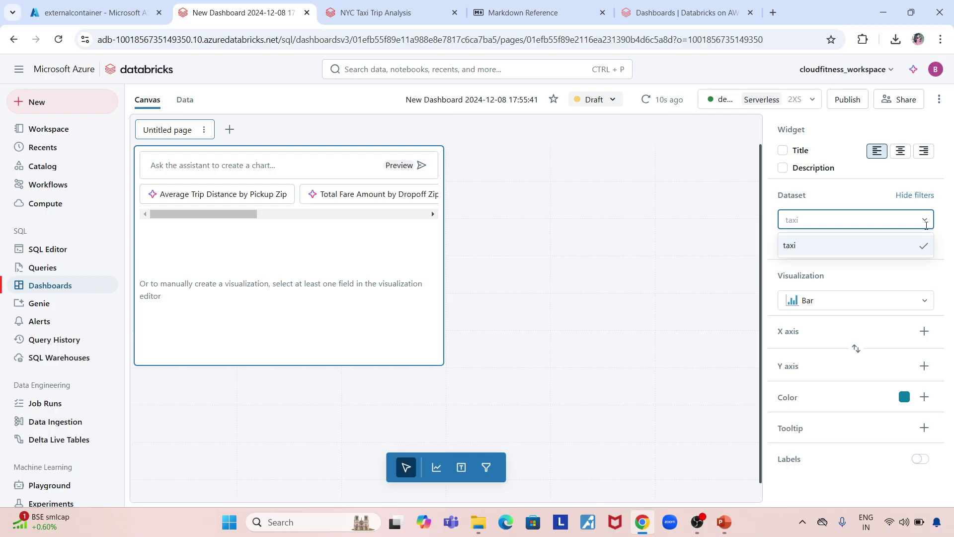
{"action": "left_click", "coordinate": [881, 248]}
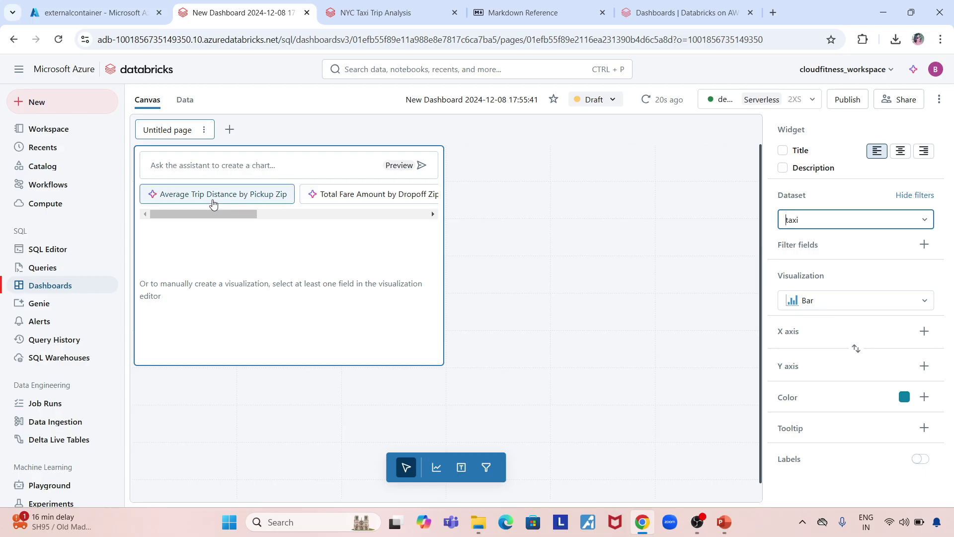
Generate the assistant's suggested chart Total Fare Amount by Dropoff Zip in the widget and accept it.
{"action": "left_click_drag", "start_coordinate": [248, 212], "coordinate": [280, 221]}
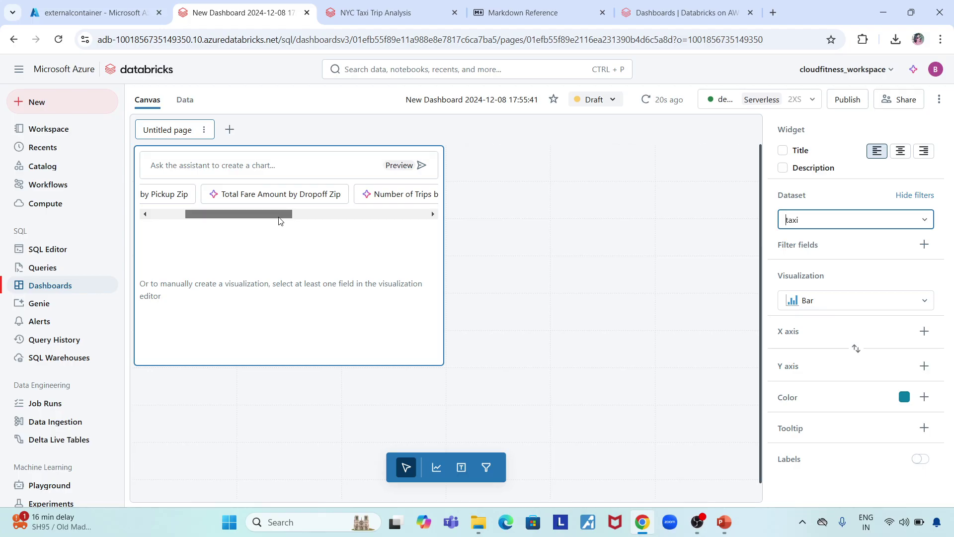
{"action": "left_click", "coordinate": [263, 195]}
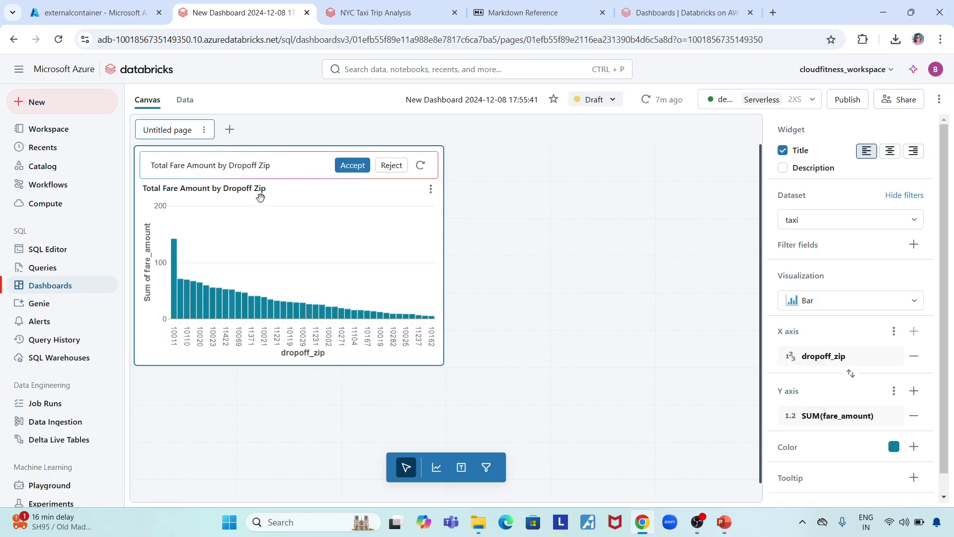
{"action": "left_click", "coordinate": [362, 167]}
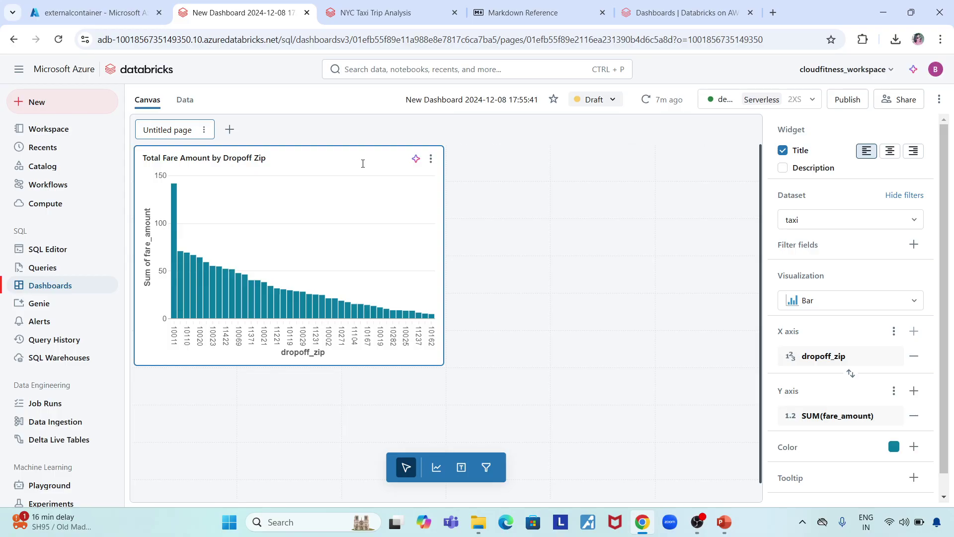
Add a second visualization beside the first chart, with fare_amount on the X axis and pickup_zip on the Y axis.
{"action": "left_click", "coordinate": [436, 470]}
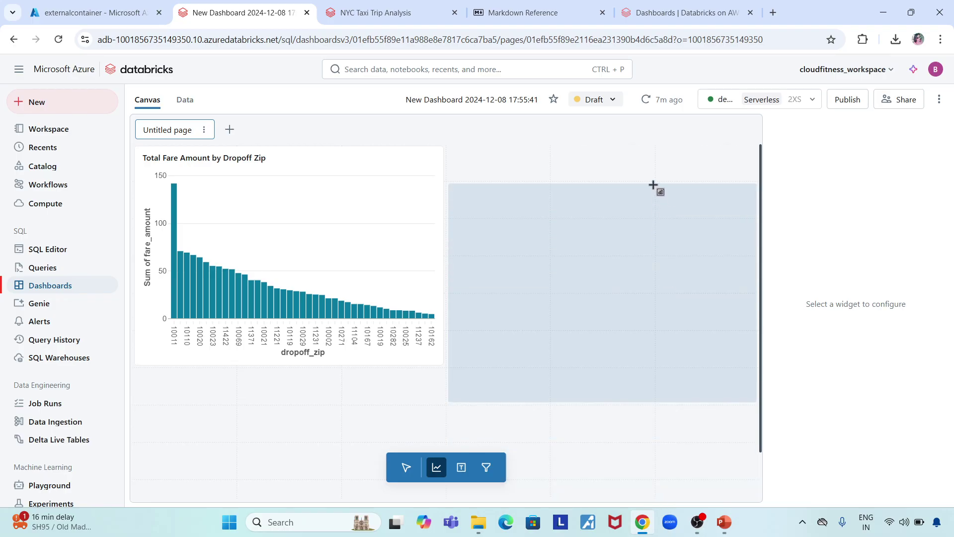
{"action": "left_click", "coordinate": [651, 178]}
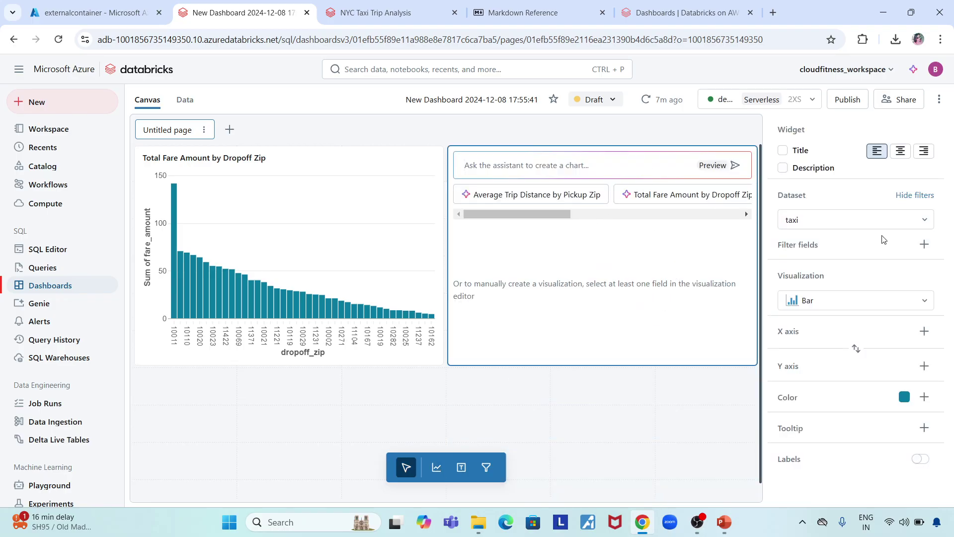
{"action": "left_click", "coordinate": [924, 331]}
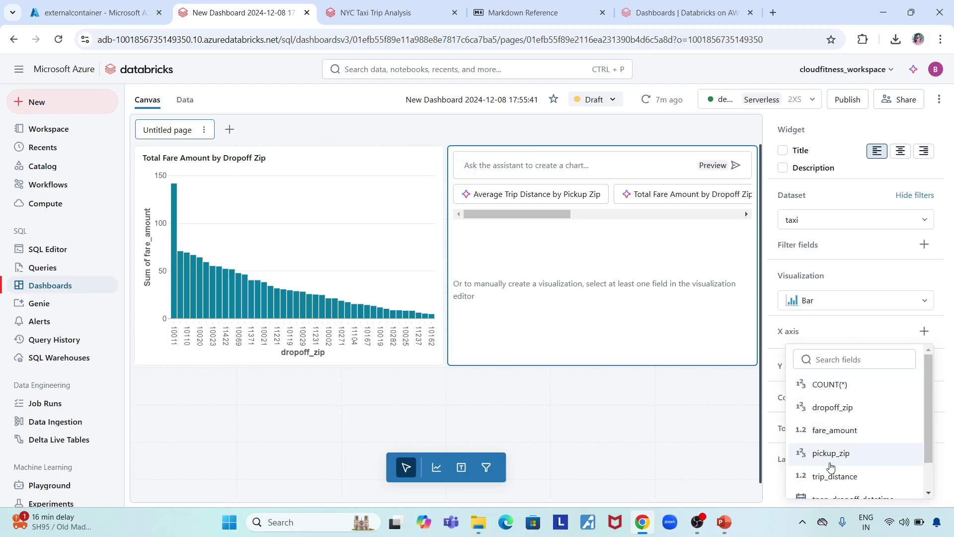
{"action": "left_click", "coordinate": [843, 430]}
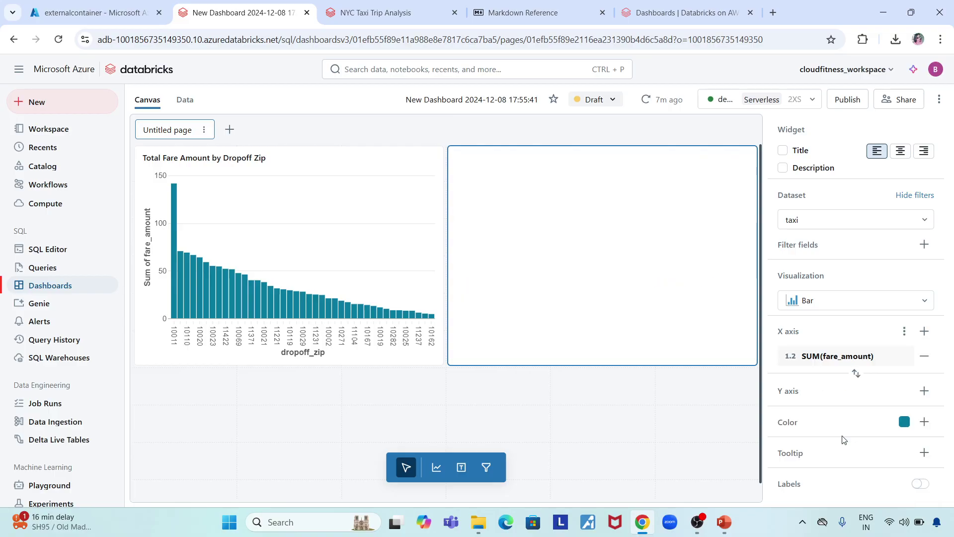
{"action": "left_click", "coordinate": [923, 391]}
{"action": "scroll", "coordinate": [890, 350], "scroll_direction": "down", "scroll_amount": 1}
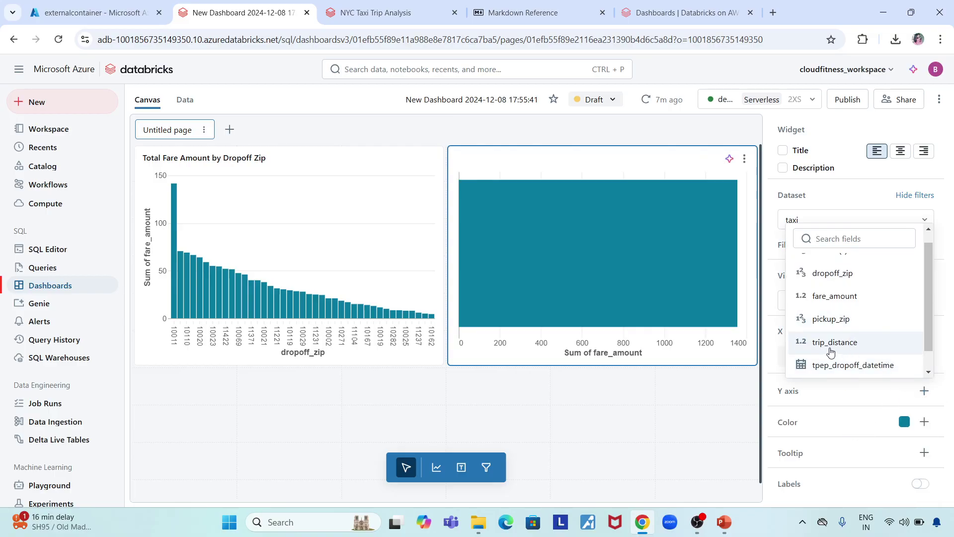
{"action": "left_click", "coordinate": [832, 324]}
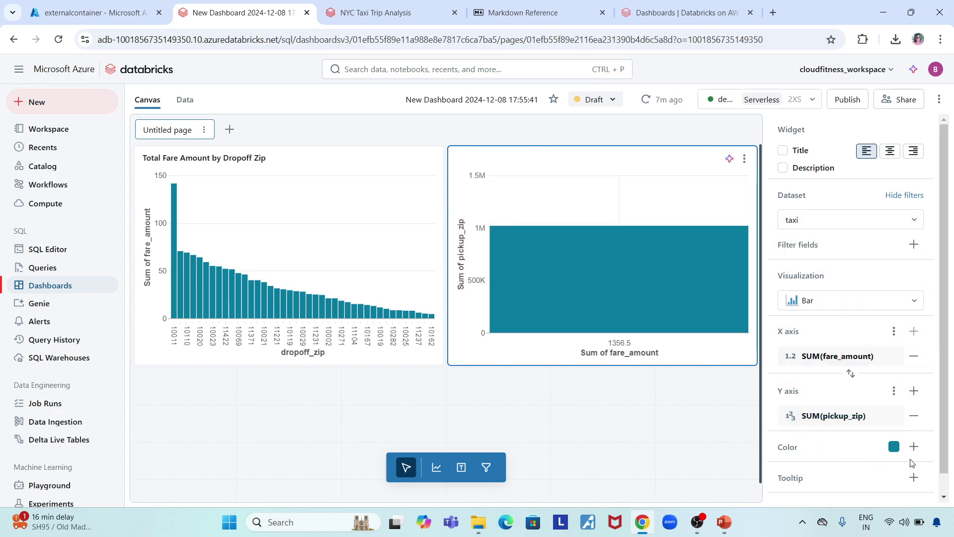
Try the Area visualization type on the second chart, then set it back to Bar.
{"action": "left_click", "coordinate": [869, 302]}
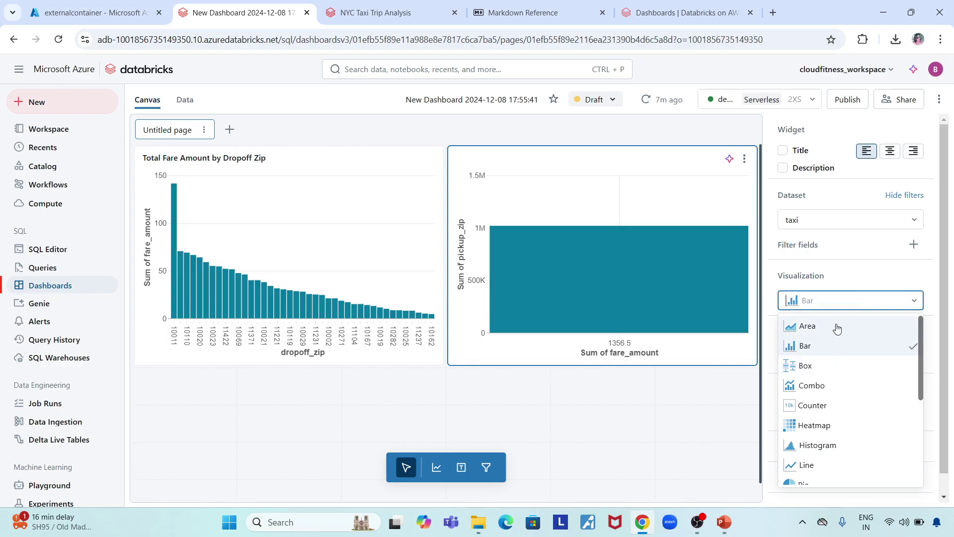
{"action": "left_click", "coordinate": [808, 332]}
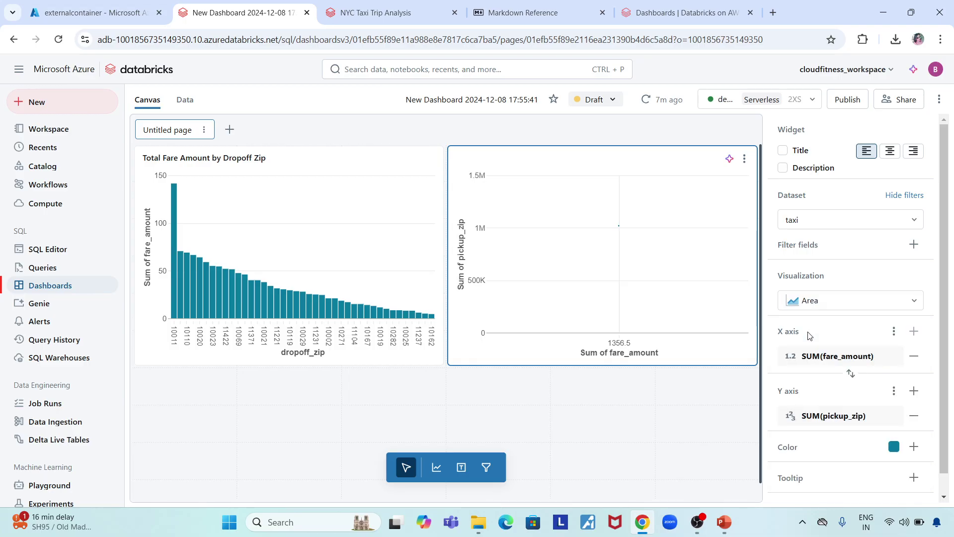
{"action": "left_click", "coordinate": [853, 308]}
{"action": "left_click", "coordinate": [827, 350]}
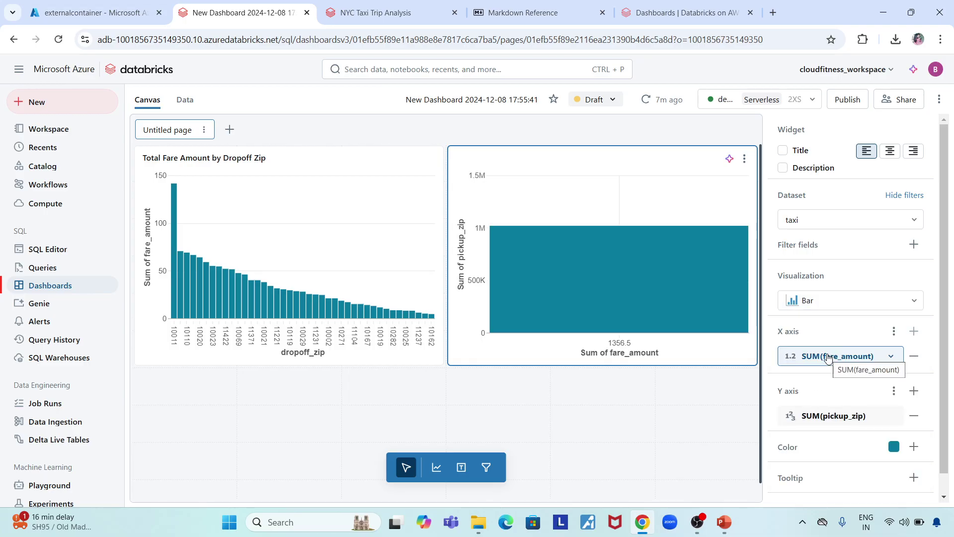
Show a title and description on the second chart and enter "title" and "description" as their texts.
{"action": "left_click", "coordinate": [782, 150]}
{"action": "left_click", "coordinate": [783, 167]}
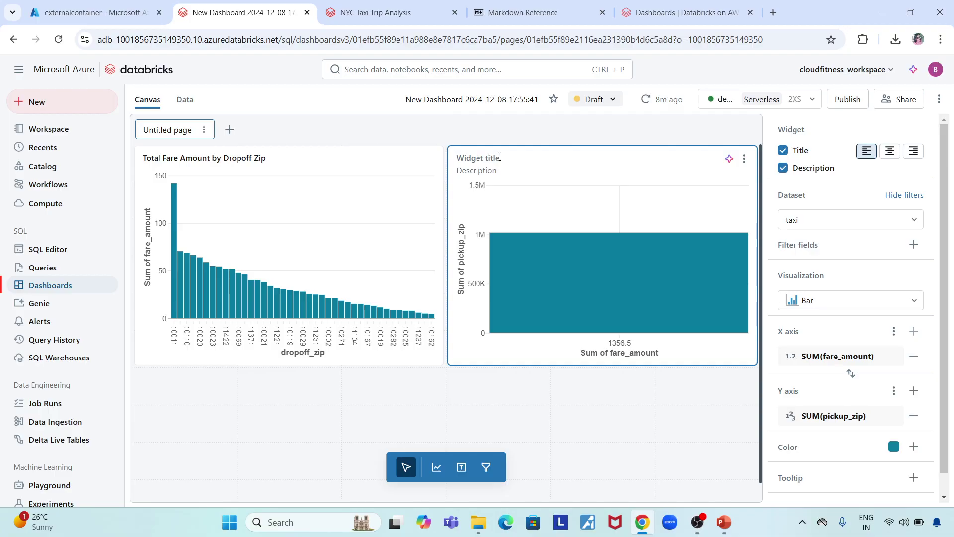
{"action": "type", "text": "title"}
{"action": "type", "text": "desc"}
{"action": "type", "text": "ription"}
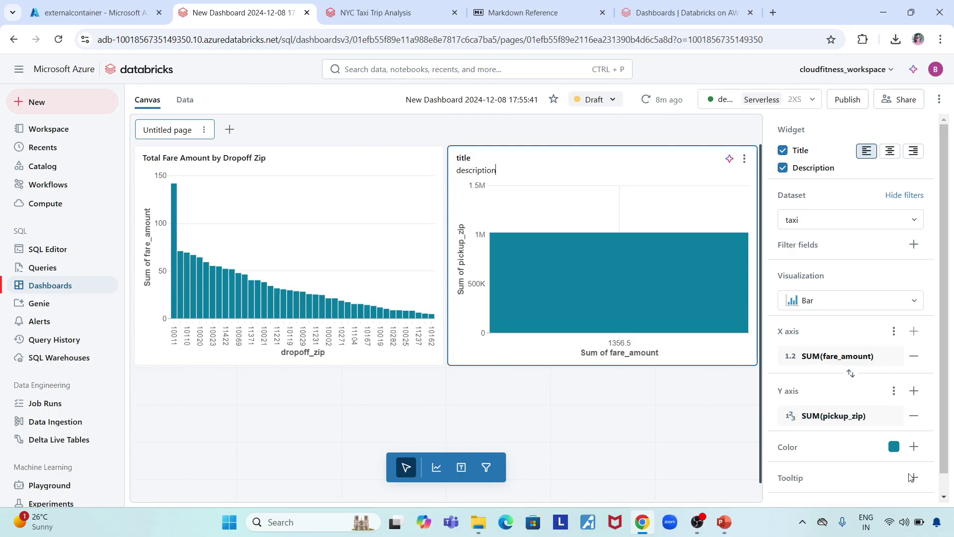
Turn the second chart's labels on to preview them, turn them off again and deselect the widget.
{"action": "scroll", "coordinate": [890, 472], "scroll_direction": "down", "scroll_amount": 1}
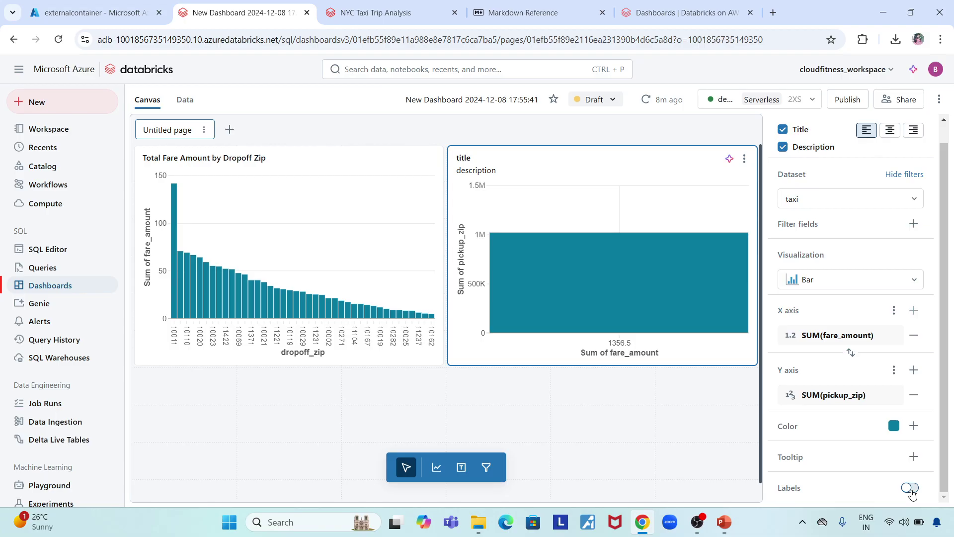
{"action": "left_click", "coordinate": [910, 488]}
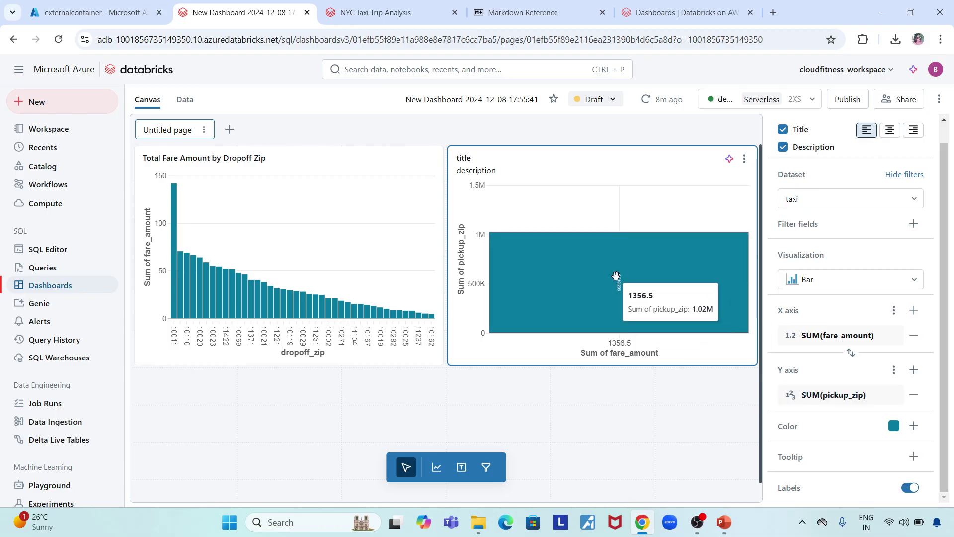
{"action": "left_click", "coordinate": [910, 488]}
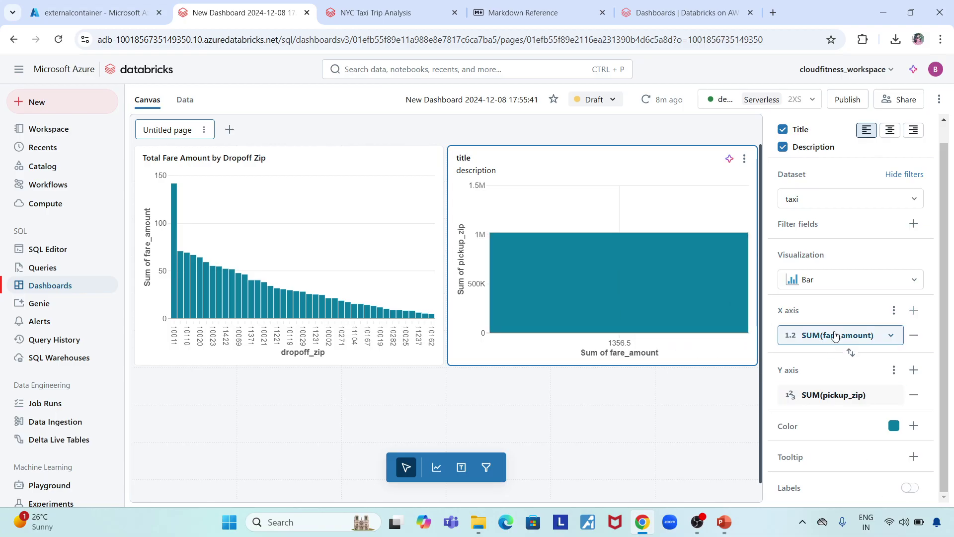
{"action": "left_click", "coordinate": [630, 449]}
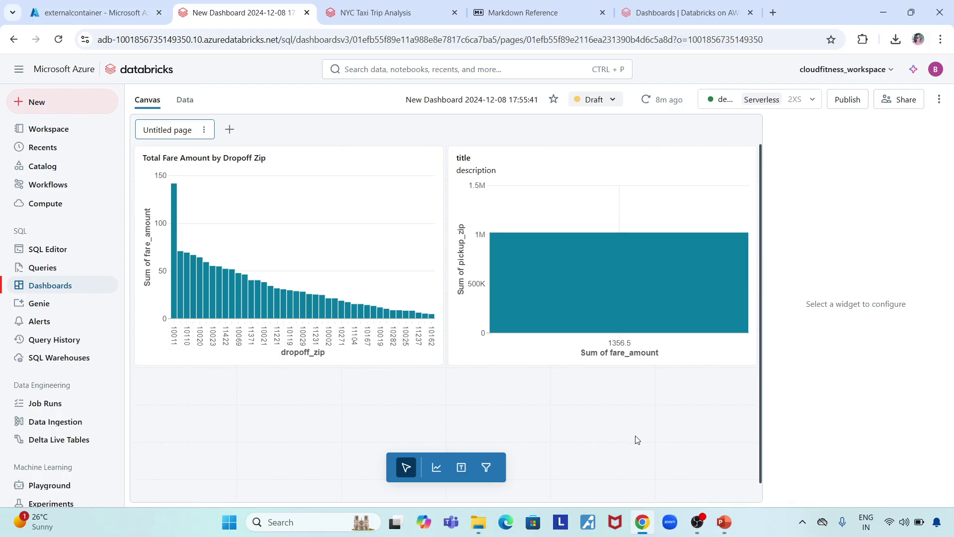
Switch to PowerPoint, present the slide on adding images to text widgets, and return to the dashboard in the browser.
{"action": "key", "text": "alt+Tab"}
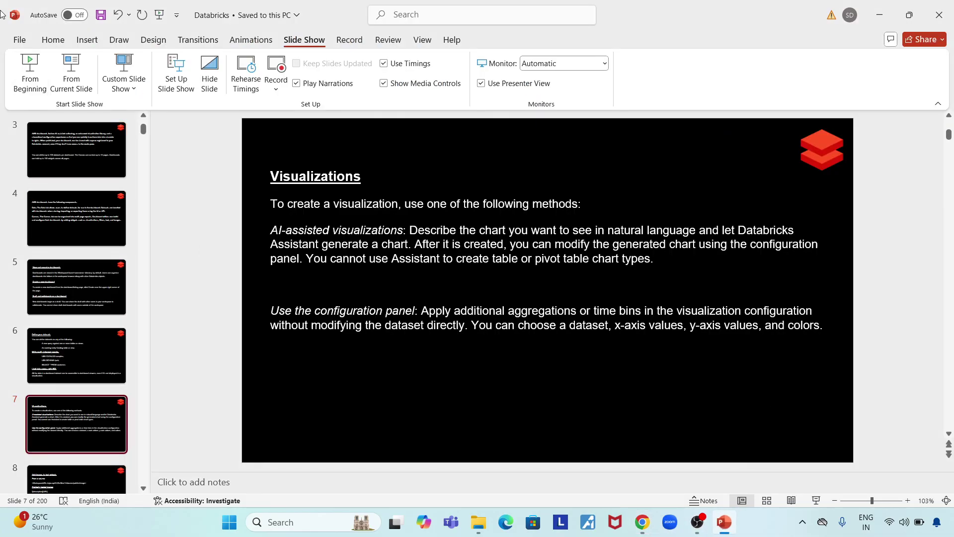
{"action": "left_click", "coordinate": [71, 69]}
{"action": "key", "text": "Right"}
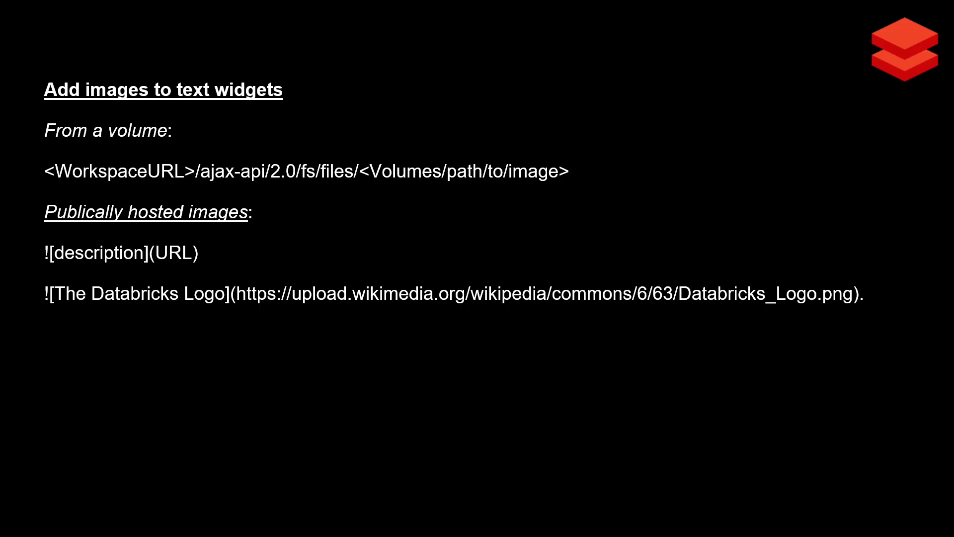
{"action": "key", "text": "Escape"}
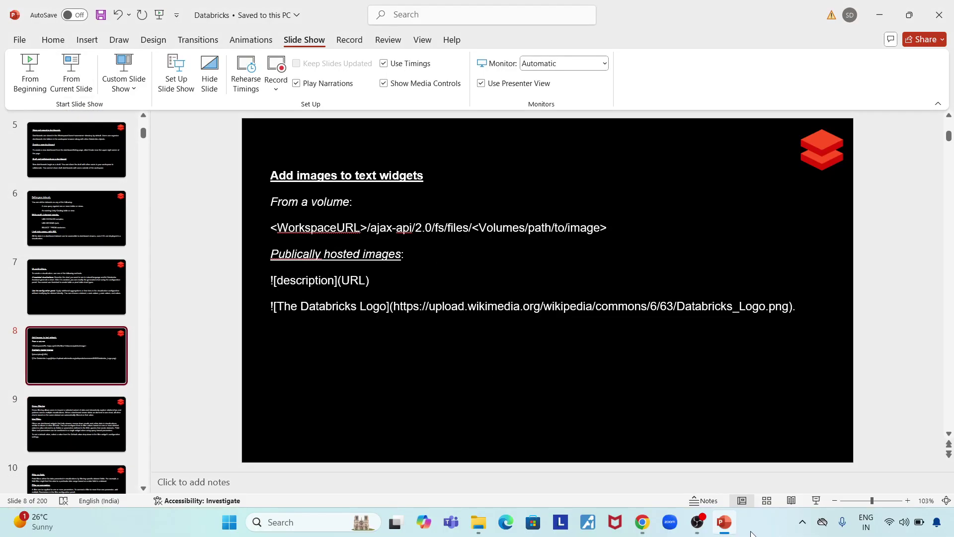
{"action": "left_click", "coordinate": [642, 522]}
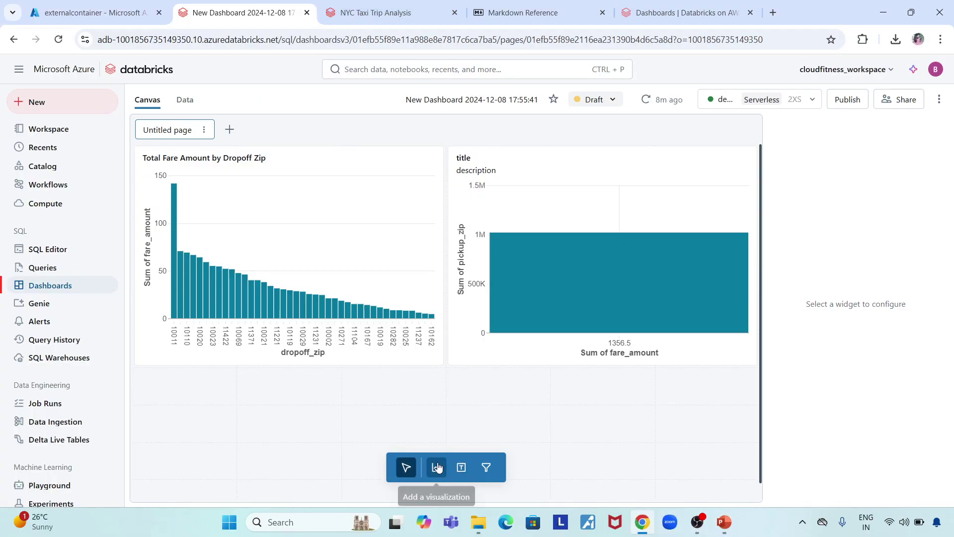
Add a full-width text box above both charts, enter the bold Markdown text "__Sample Dashboard__" and preview it.
{"action": "left_click", "coordinate": [462, 472]}
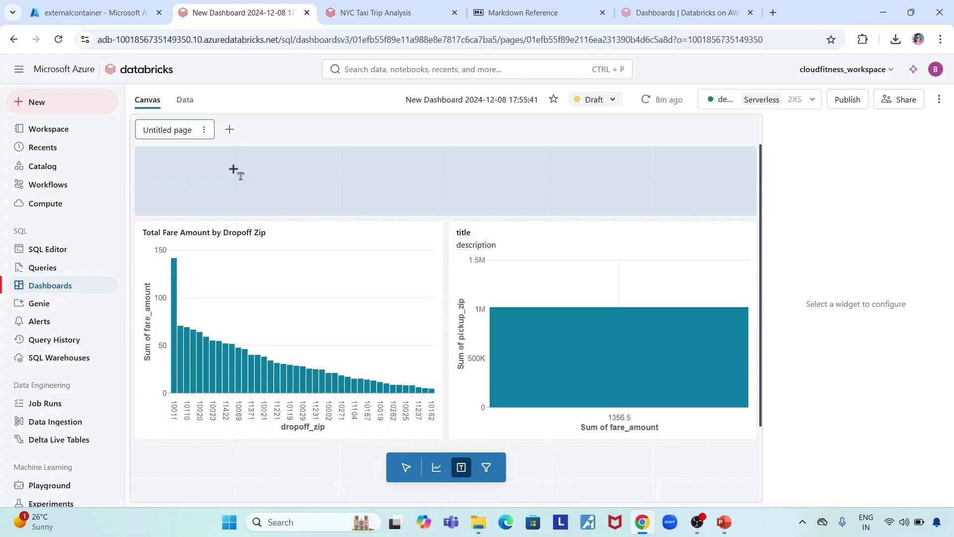
{"action": "left_click", "coordinate": [233, 170]}
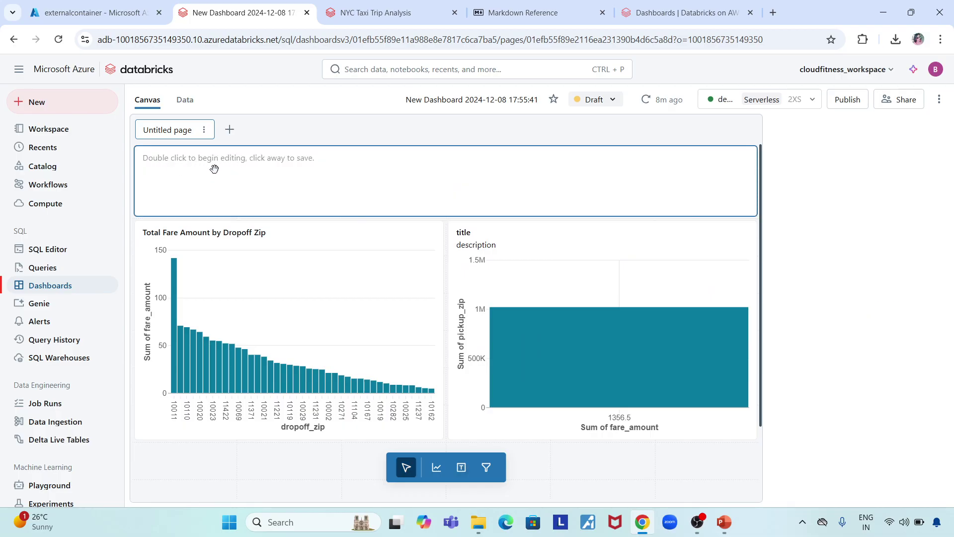
{"action": "double_click", "coordinate": [195, 162]}
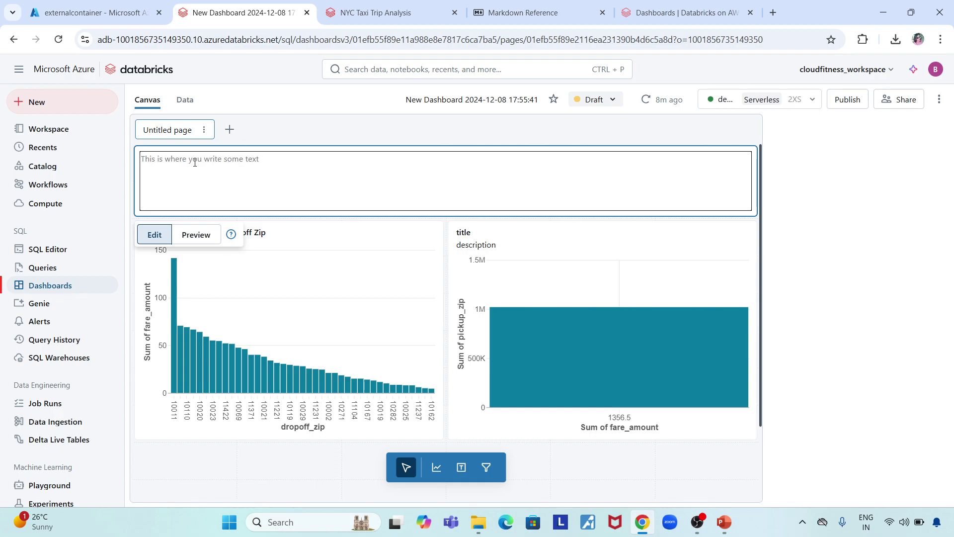
{"action": "type", "text": "_"}
{"action": "type", "text": "_text"}
{"action": "key", "text": "BackSpace"}
{"action": "key", "text": "BackSpace"}
{"action": "key", "text": "BackSpace"}
{"action": "type", "text": "S"}
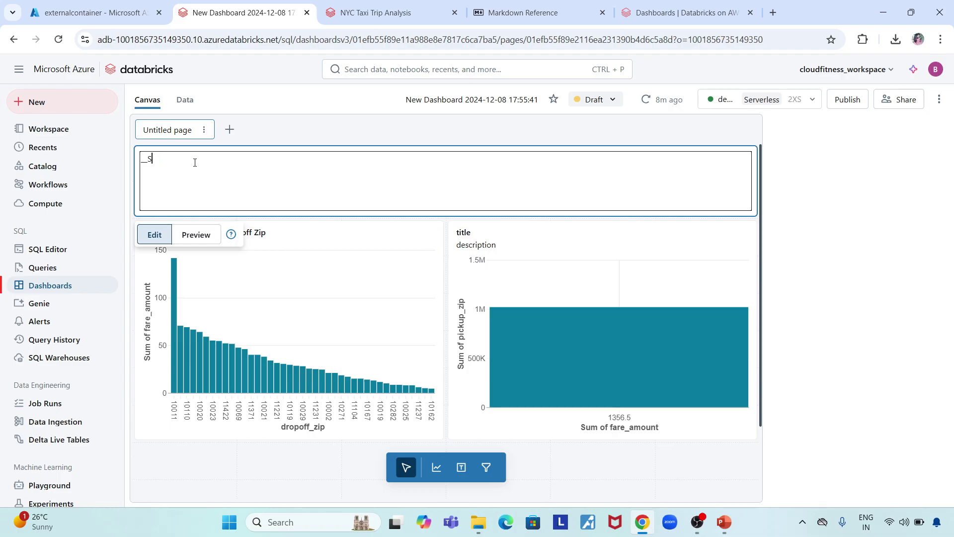
{"action": "type", "text": "ample Dashboard"}
{"action": "left_click", "coordinate": [195, 235]}
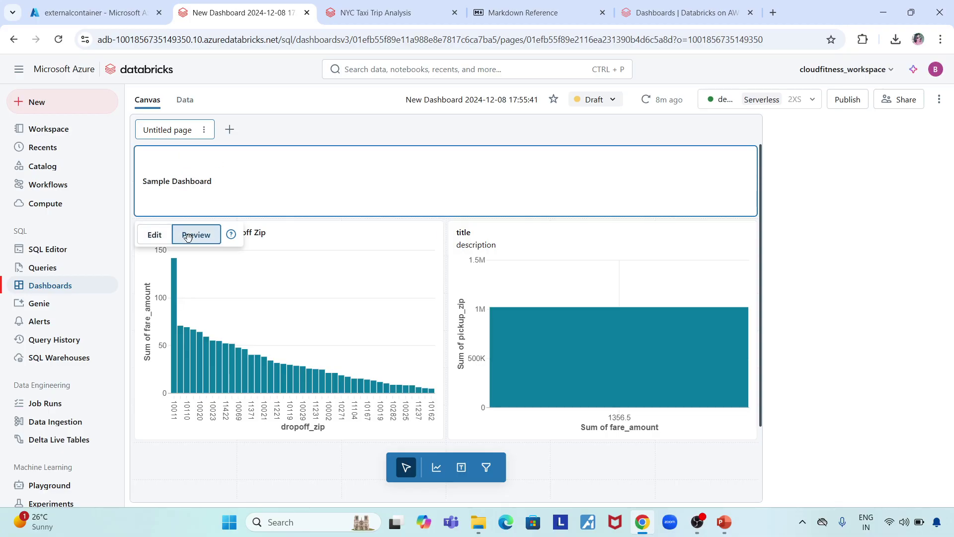
{"action": "left_click", "coordinate": [667, 481]}
{"action": "left_click", "coordinate": [268, 171]}
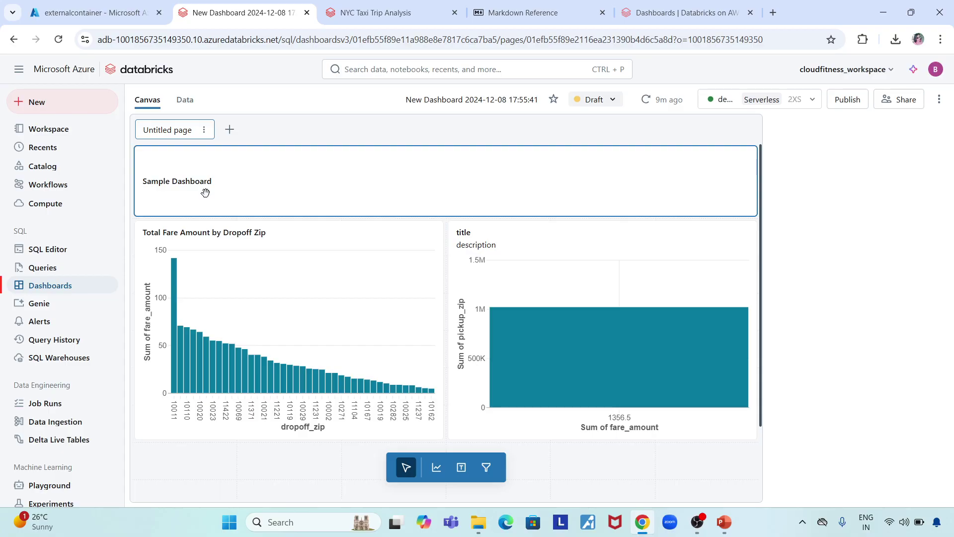
Inspect the Markdown source of the title in the NYC Taxi Trip Analysis dashboard and return to the new dashboard.
{"action": "left_click", "coordinate": [353, 15]}
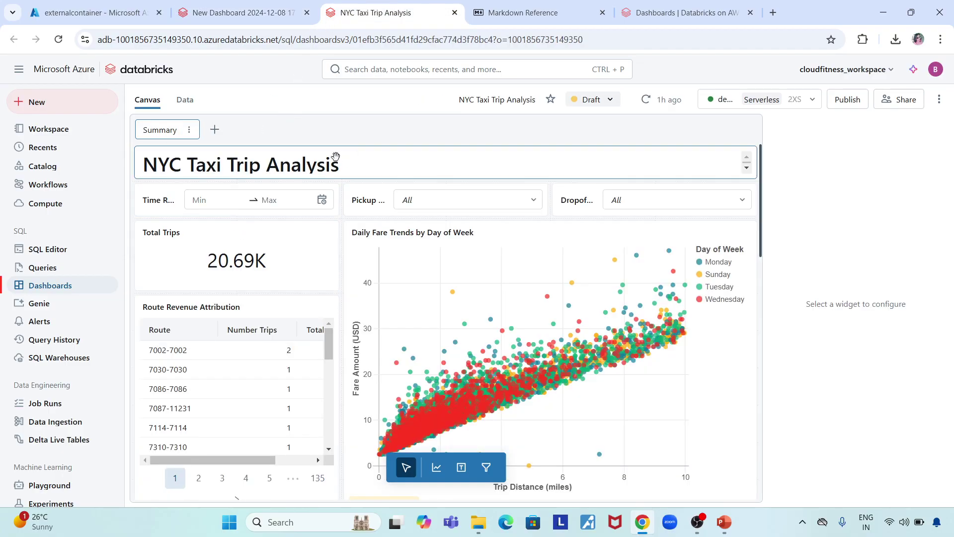
{"action": "left_click", "coordinate": [168, 172]}
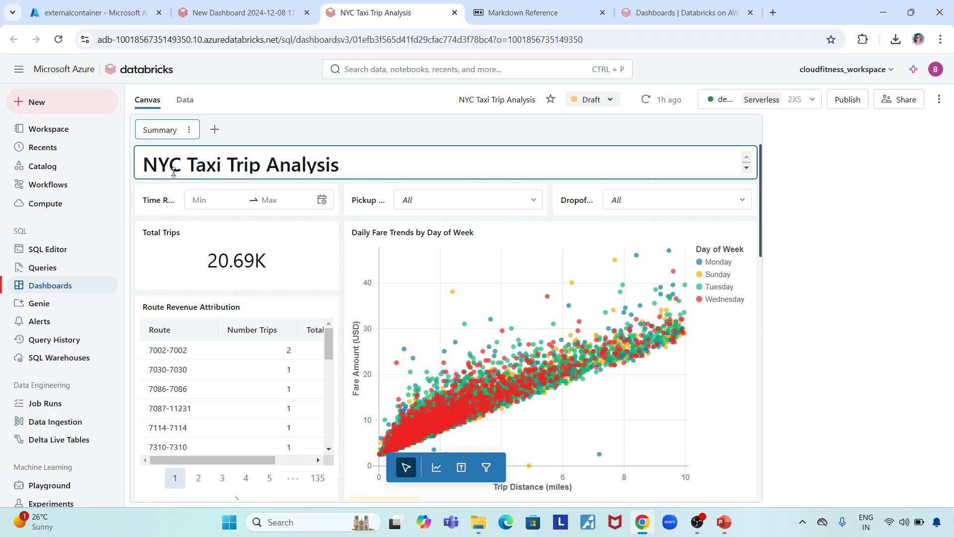
{"action": "double_click", "coordinate": [243, 156]}
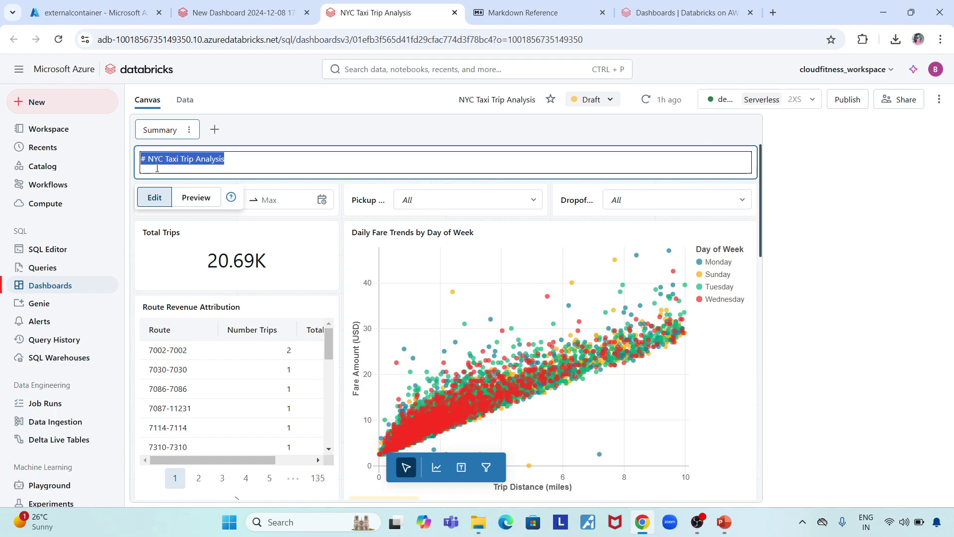
{"action": "key", "text": "ctrl+shift+Tab"}
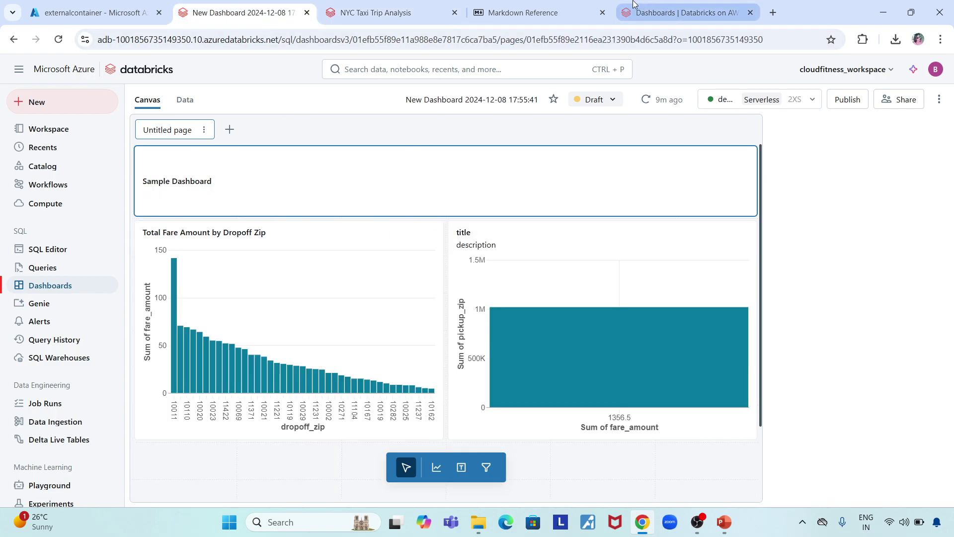
Place the Markdown Reference page beside the new dashboard's tab and examine its syntax for italic, bold, headings, links, images and lists.
{"action": "left_click", "coordinate": [564, 11]}
{"action": "left_click_drag", "start_coordinate": [570, 9], "coordinate": [464, 15]}
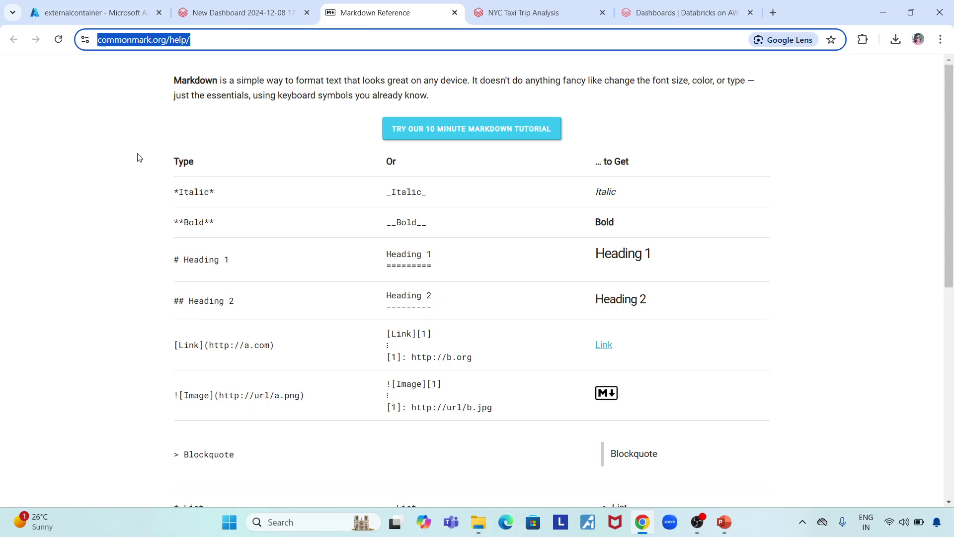
{"action": "left_click_drag", "start_coordinate": [176, 194], "coordinate": [224, 198]}
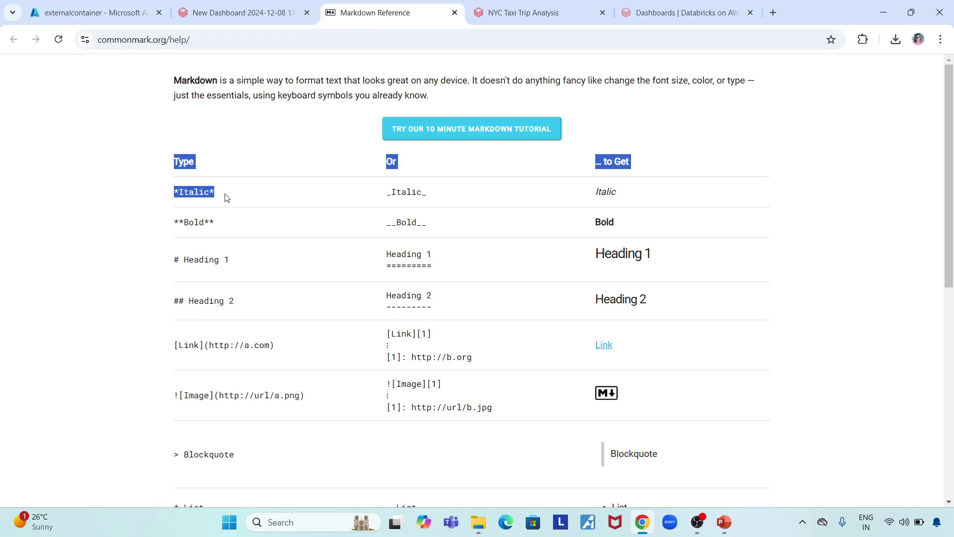
{"action": "left_click", "coordinate": [226, 200]}
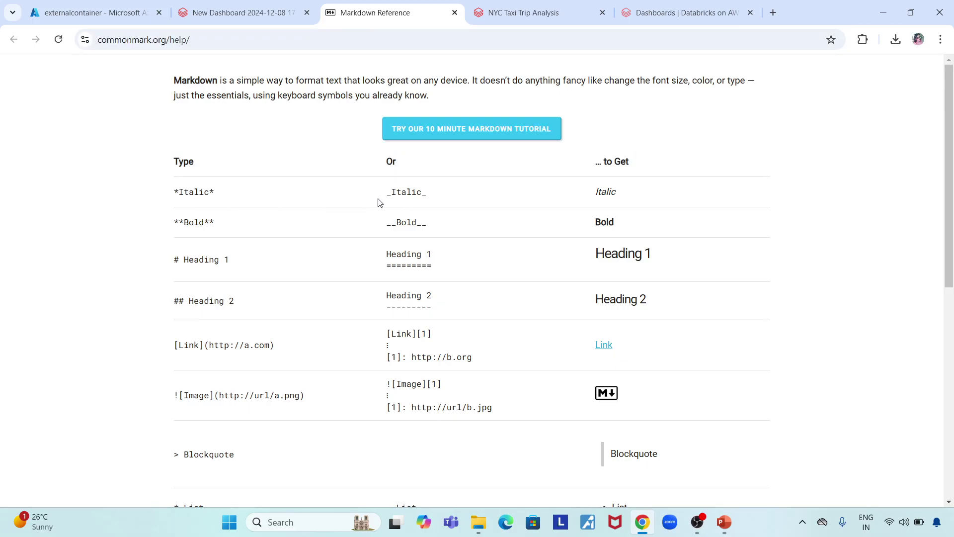
{"action": "left_click_drag", "start_coordinate": [386, 222], "coordinate": [422, 223]}
{"action": "scroll", "coordinate": [242, 370], "scroll_direction": "down", "scroll_amount": 2}
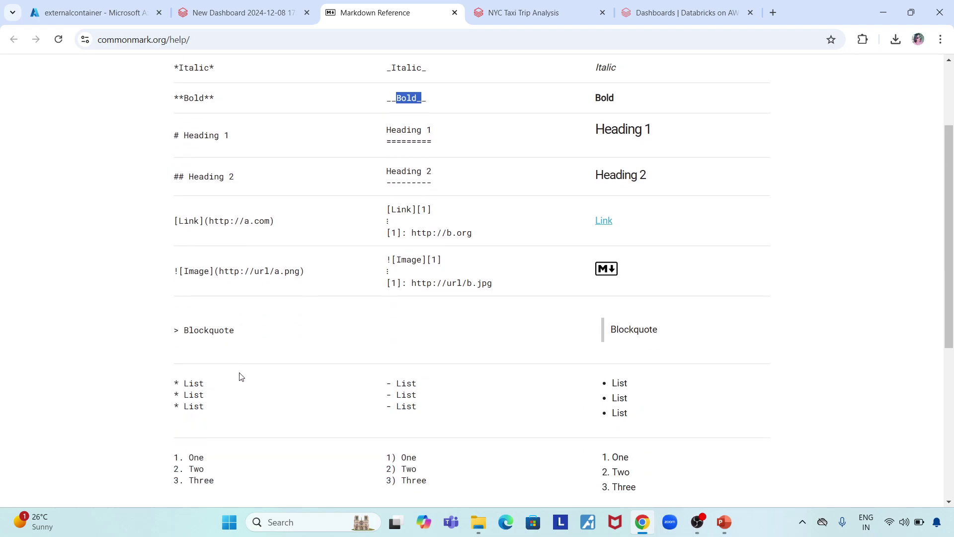
{"action": "scroll", "coordinate": [240, 376], "scroll_direction": "down", "scroll_amount": 2}
{"action": "scroll", "coordinate": [238, 379], "scroll_direction": "up", "scroll_amount": 4}
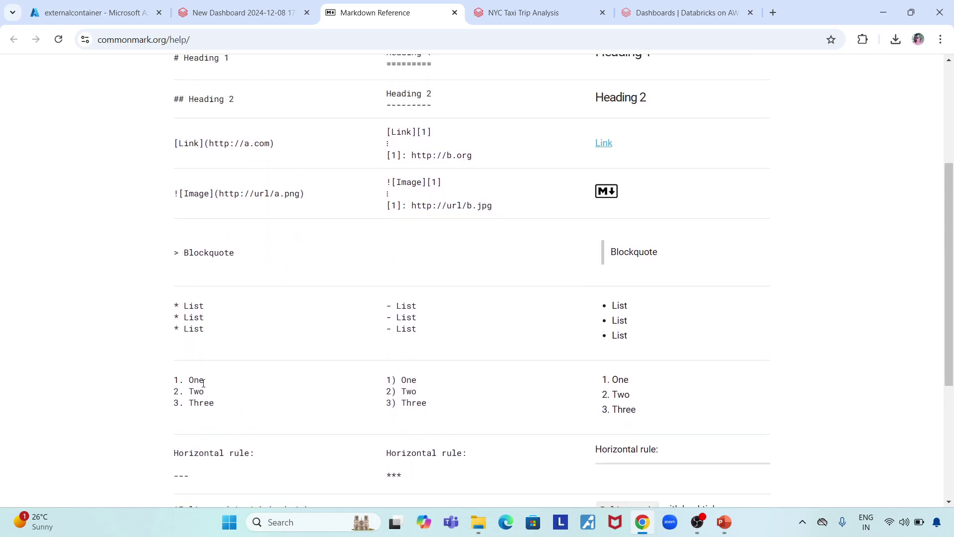
{"action": "left_click", "coordinate": [254, 12]}
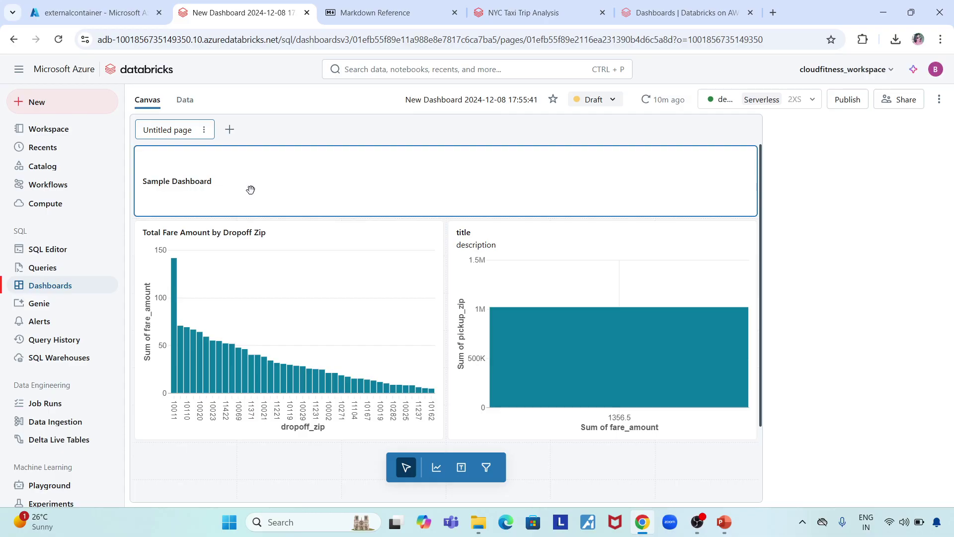
{"action": "left_click", "coordinate": [428, 14]}
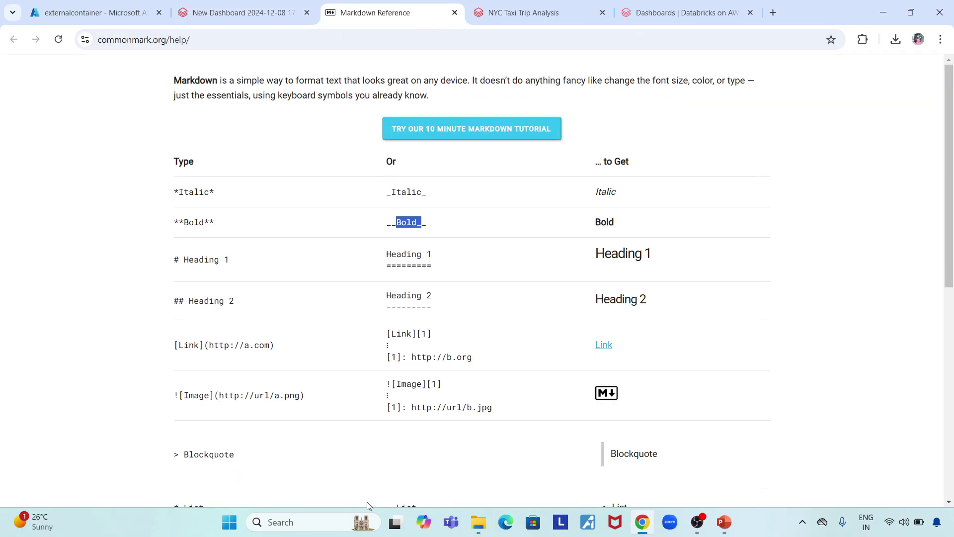
{"action": "left_click", "coordinate": [249, 14]}
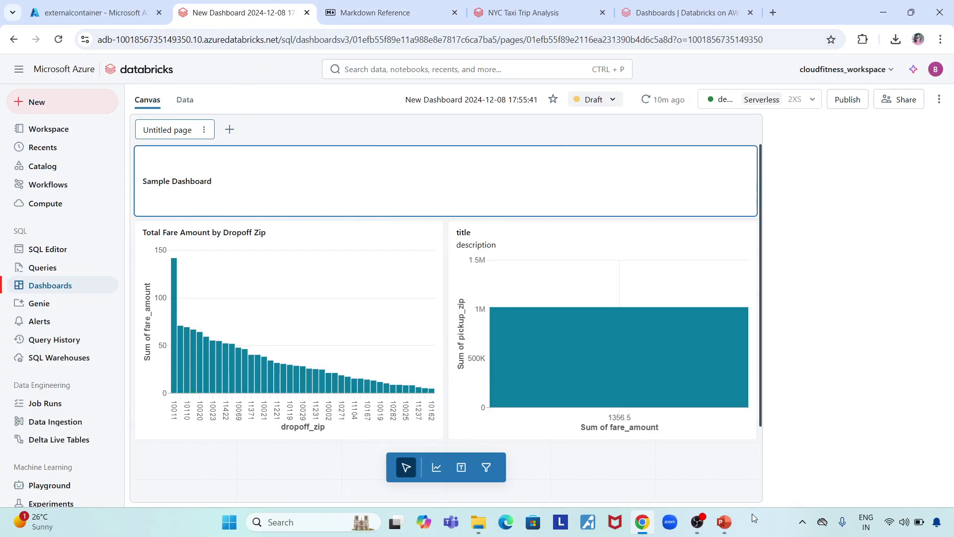
Switch to PowerPoint and copy the publicly hosted Databricks logo's Markdown image line from the slide on adding images.
{"action": "left_click", "coordinate": [724, 522]}
{"action": "left_click", "coordinate": [479, 299]}
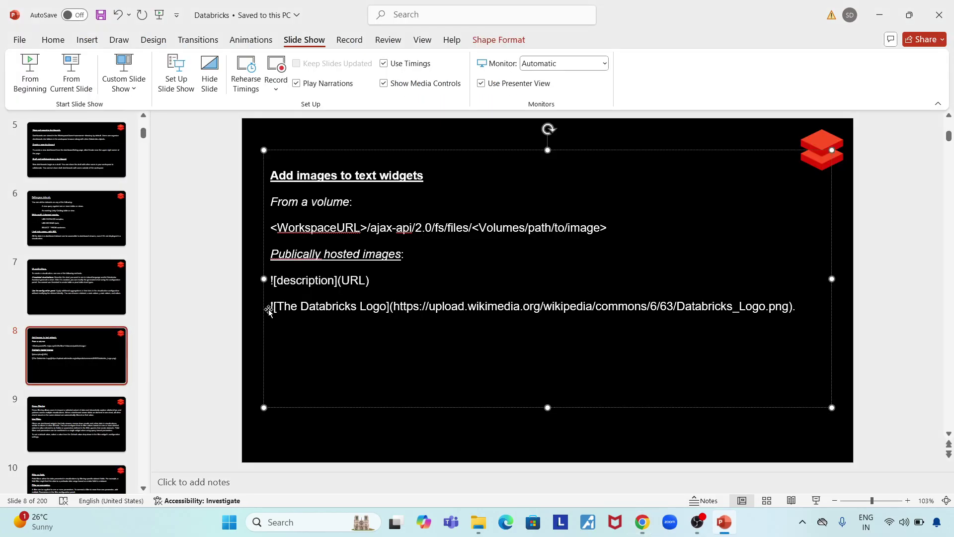
{"action": "left_click_drag", "start_coordinate": [270, 306], "coordinate": [787, 313]}
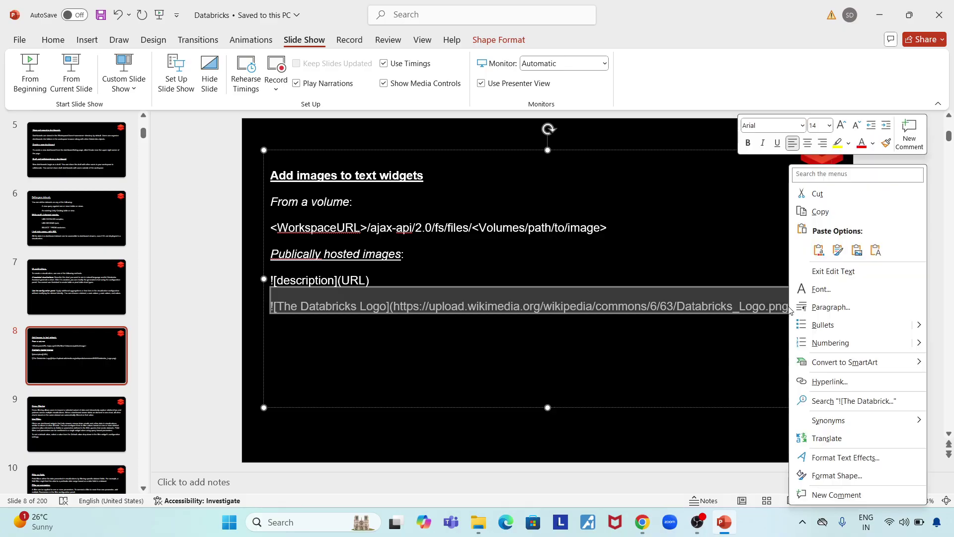
{"action": "right_click", "coordinate": [787, 312]}
{"action": "left_click", "coordinate": [865, 212]}
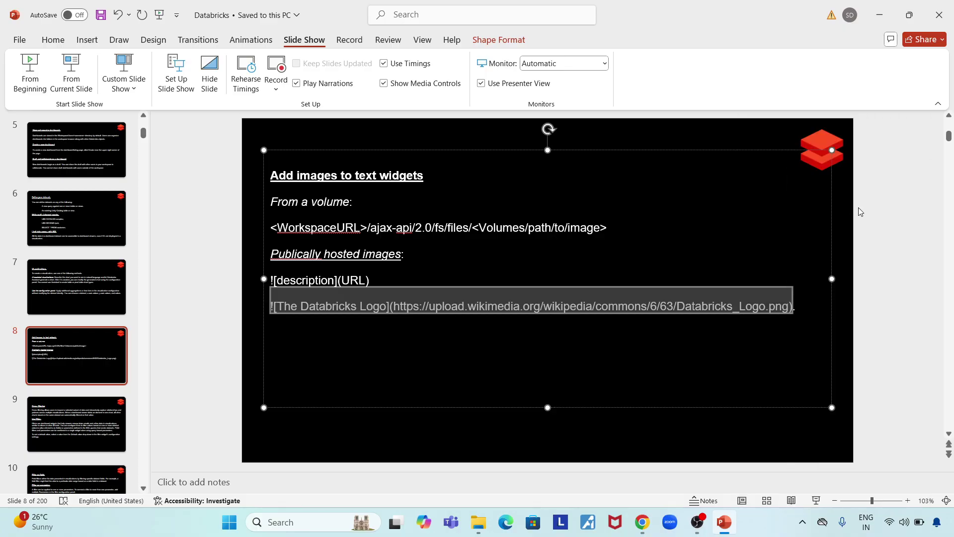
{"action": "left_click", "coordinate": [879, 15]}
{"action": "left_click", "coordinate": [249, 183]}
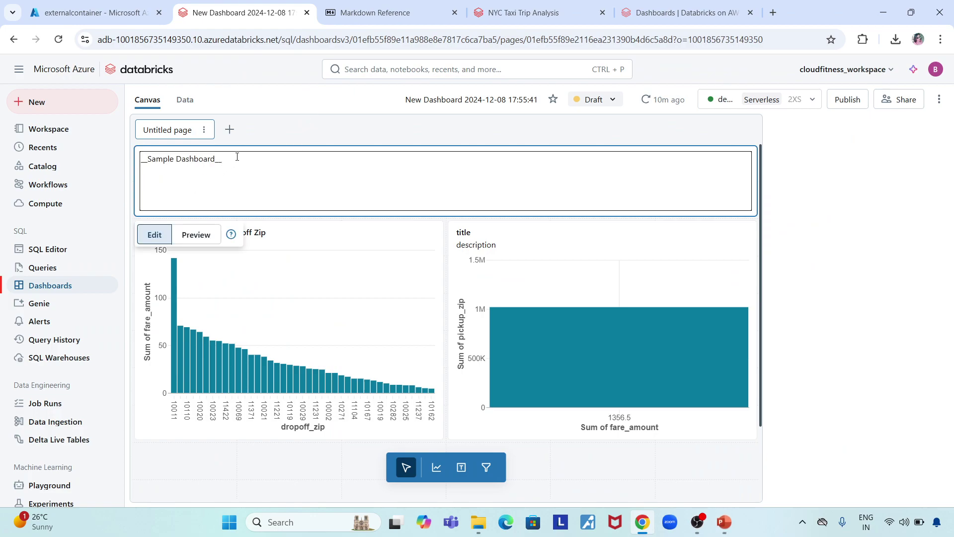
{"action": "key", "text": "ctrl+v"}
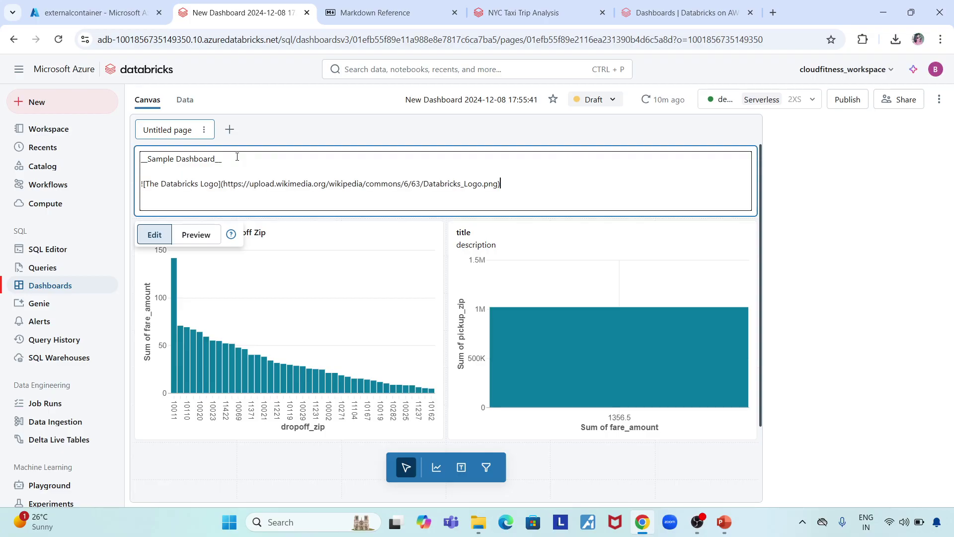
{"action": "left_click", "coordinate": [188, 237]}
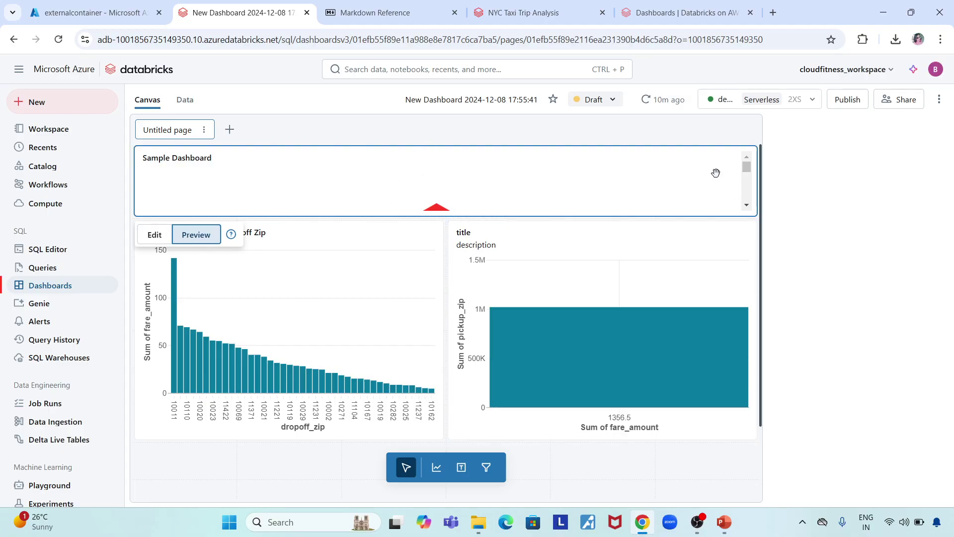
Enlarge the Sample Dashboard text box downward and look through the logo image inside it.
{"action": "left_click_drag", "start_coordinate": [497, 215], "coordinate": [499, 366]}
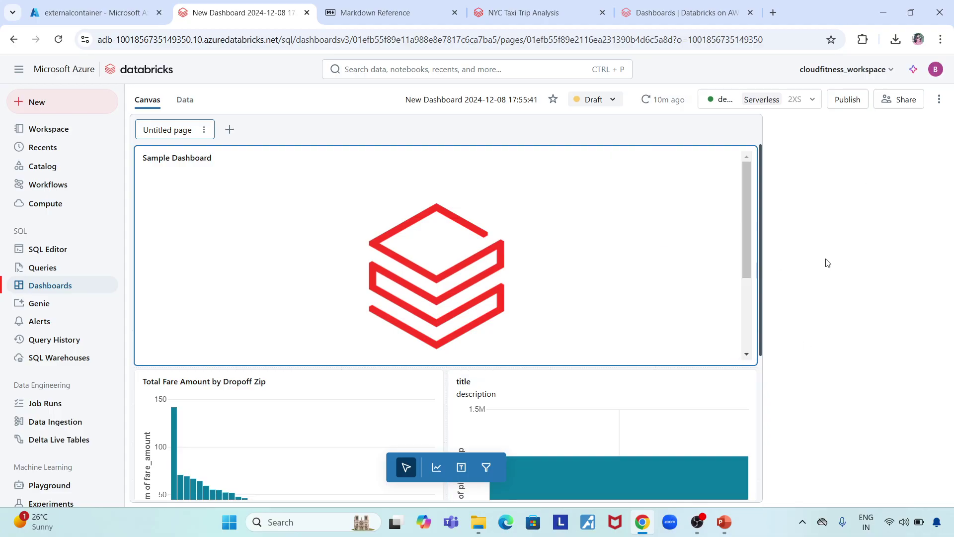
{"action": "left_click_drag", "start_coordinate": [747, 192], "coordinate": [765, 218]}
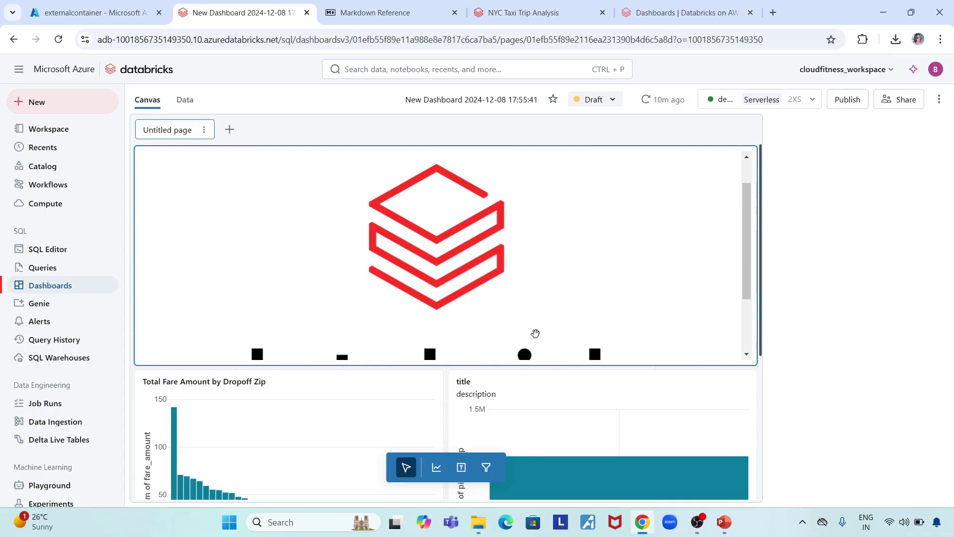
{"action": "scroll", "coordinate": [530, 338], "scroll_direction": "down", "scroll_amount": 2}
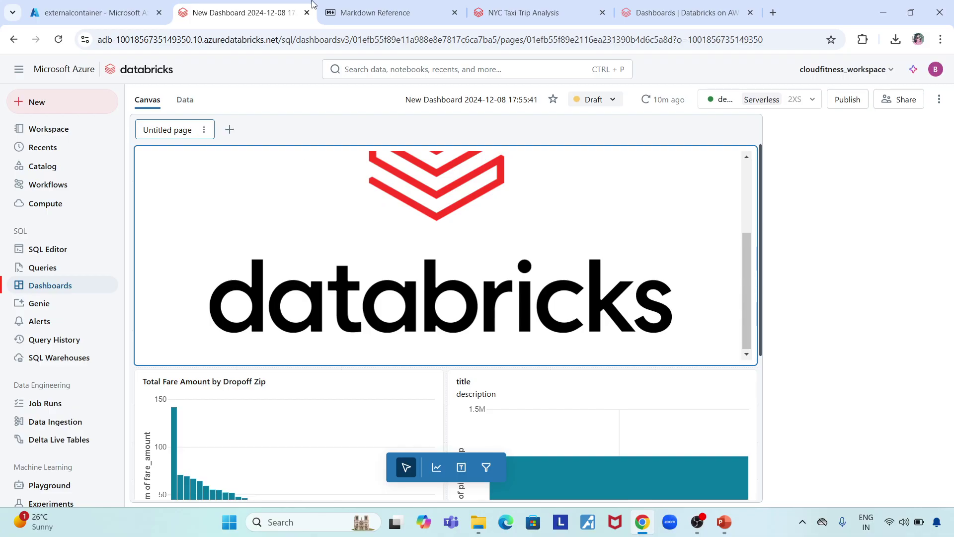
Compare the Markdown reference's image syntax with the logo in the text box and return to the PowerPoint slide.
{"action": "left_click", "coordinate": [348, 9]}
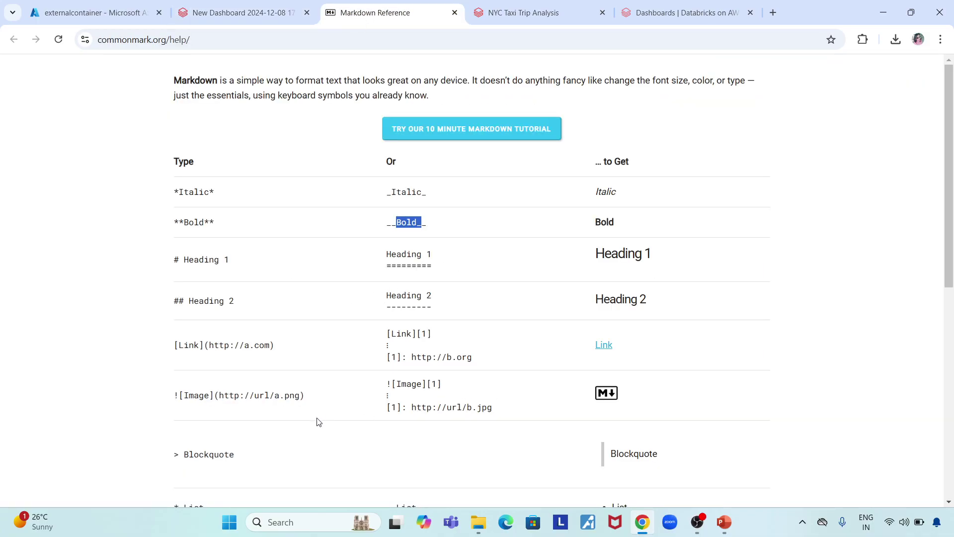
{"action": "left_click", "coordinate": [279, 14]}
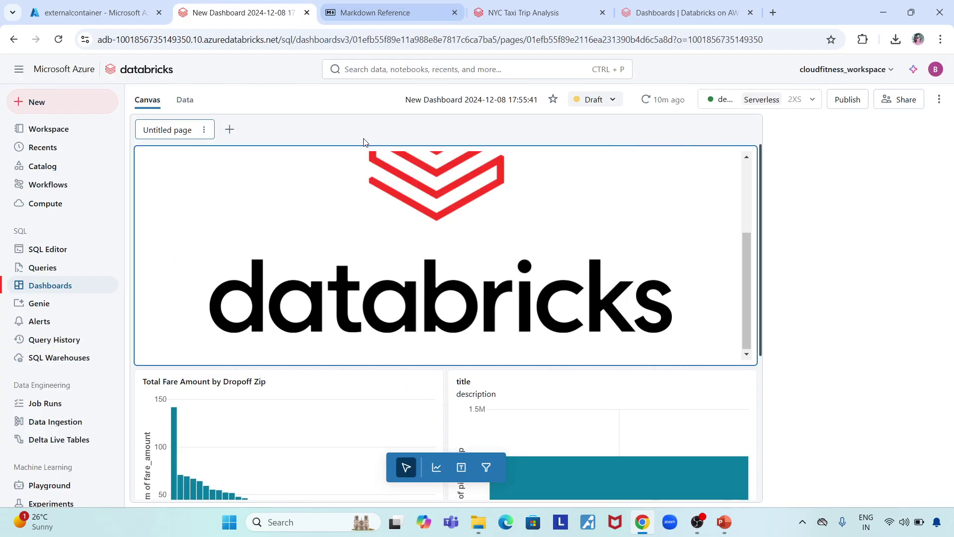
{"action": "scroll", "coordinate": [734, 207], "scroll_direction": "up", "scroll_amount": 3}
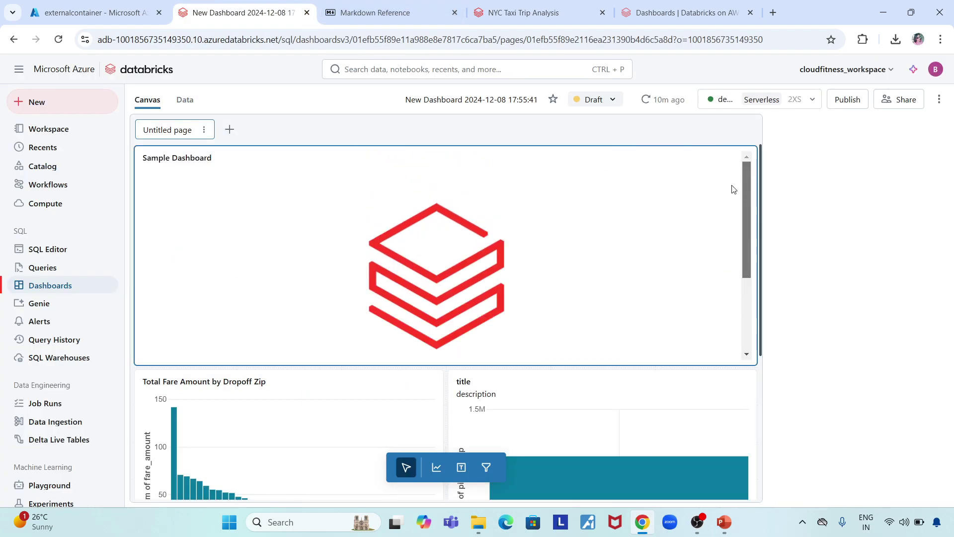
{"action": "left_click_drag", "start_coordinate": [745, 214], "coordinate": [763, 329]}
{"action": "left_click", "coordinate": [732, 535]}
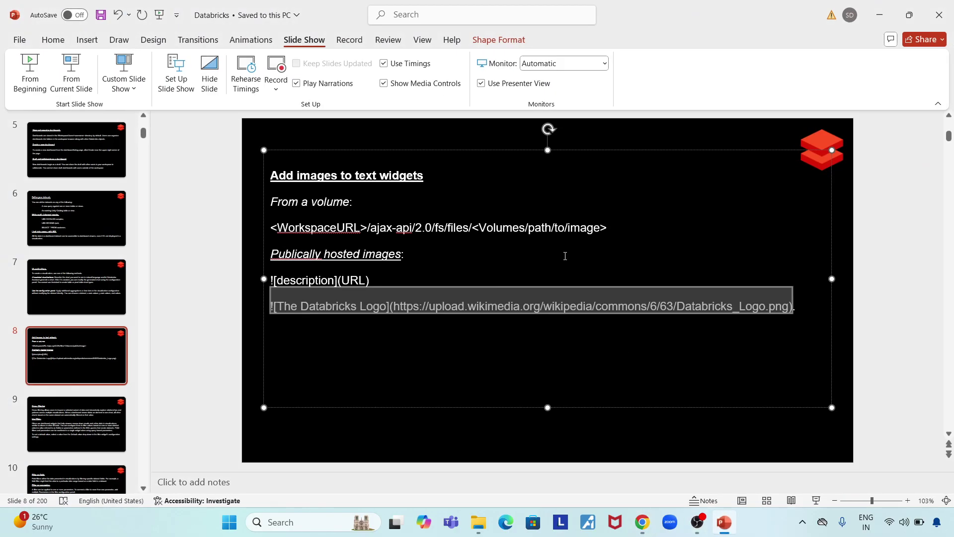
Present the slide on adding images to text widgets full screen, starting the slide show from the current slide.
{"action": "left_click", "coordinate": [649, 413]}
{"action": "left_click", "coordinate": [92, 81]}
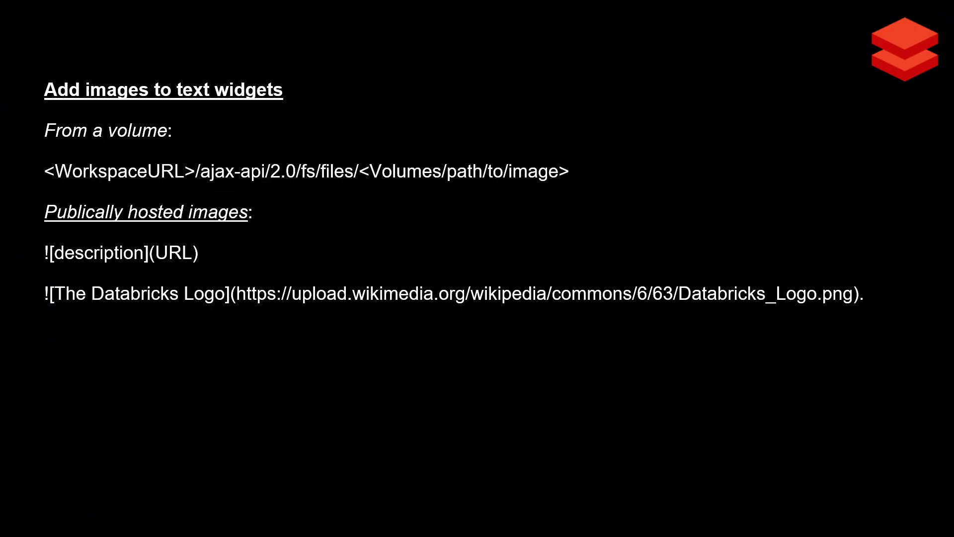
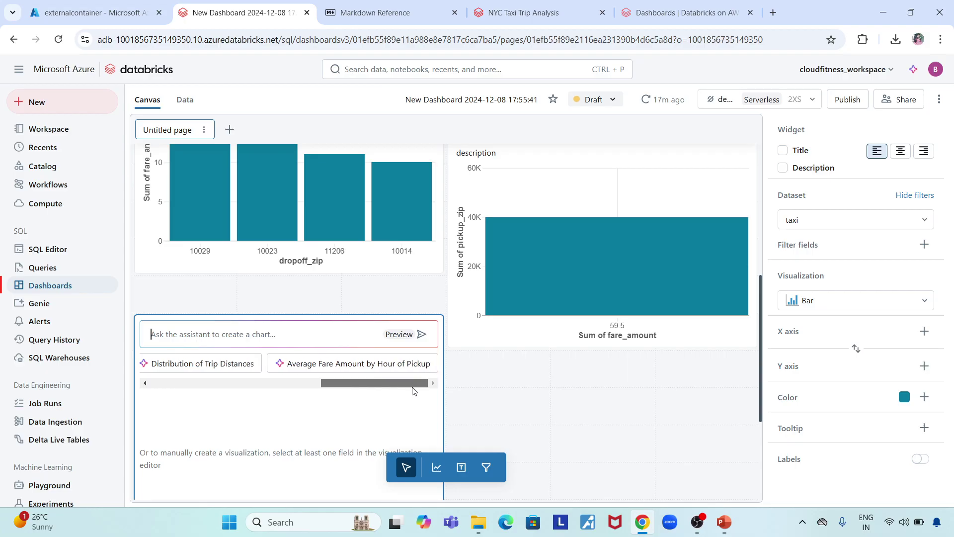
Switch to the Databricks dashboard, generate the assistant's suggested "Average Fare Amount by Hour of Pickup" chart in the empty widget and accept it.
{"action": "left_click", "coordinate": [370, 365]}
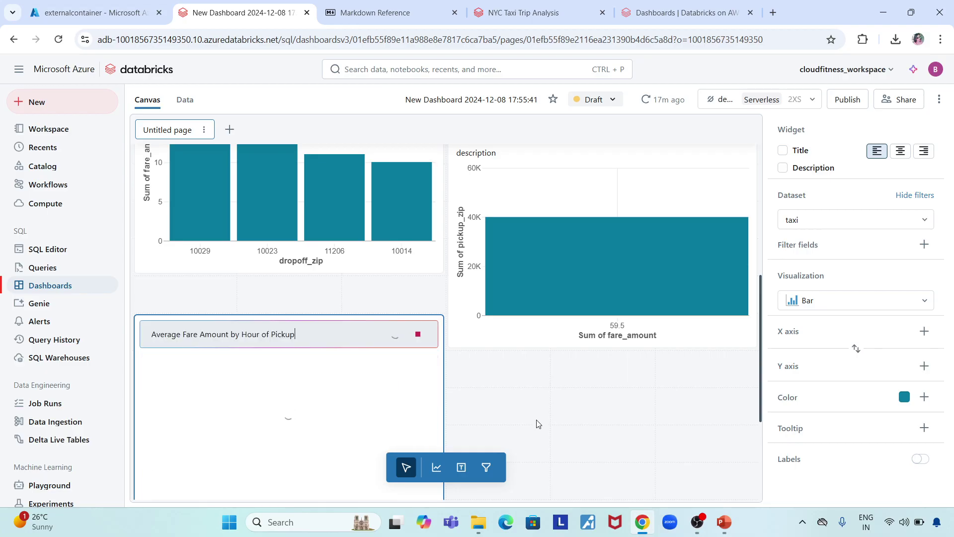
{"action": "scroll", "coordinate": [537, 423], "scroll_direction": "down", "scroll_amount": 2}
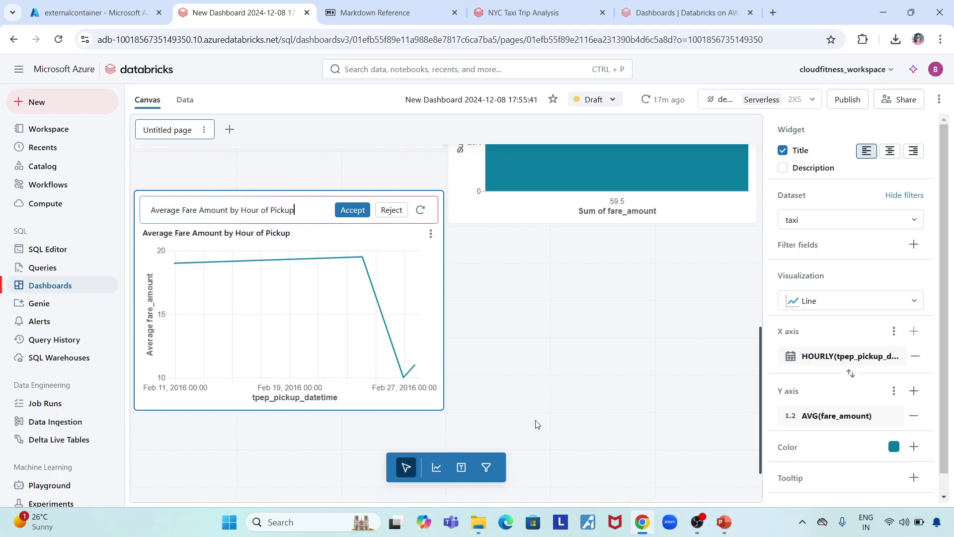
{"action": "left_click", "coordinate": [353, 209]}
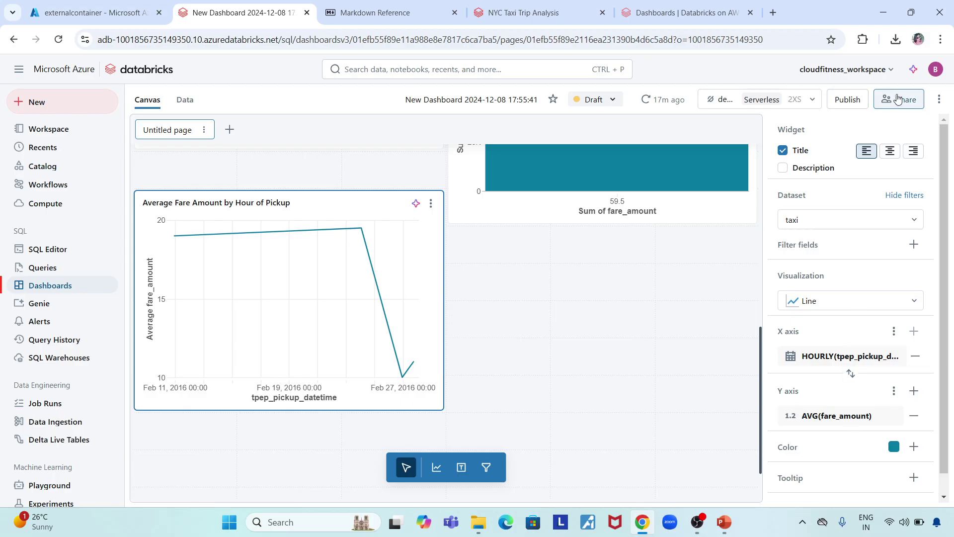
{"action": "left_click", "coordinate": [940, 101]}
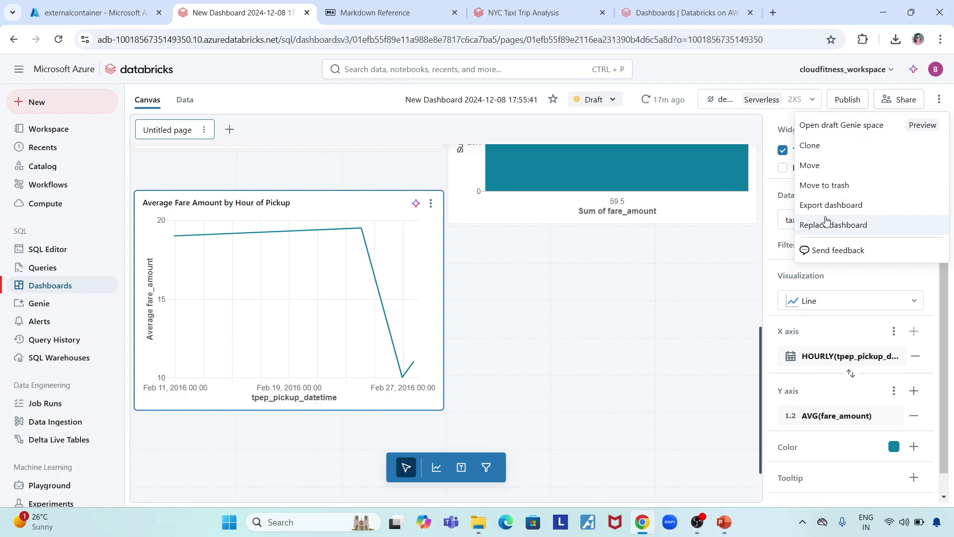
{"action": "left_click", "coordinate": [897, 206]}
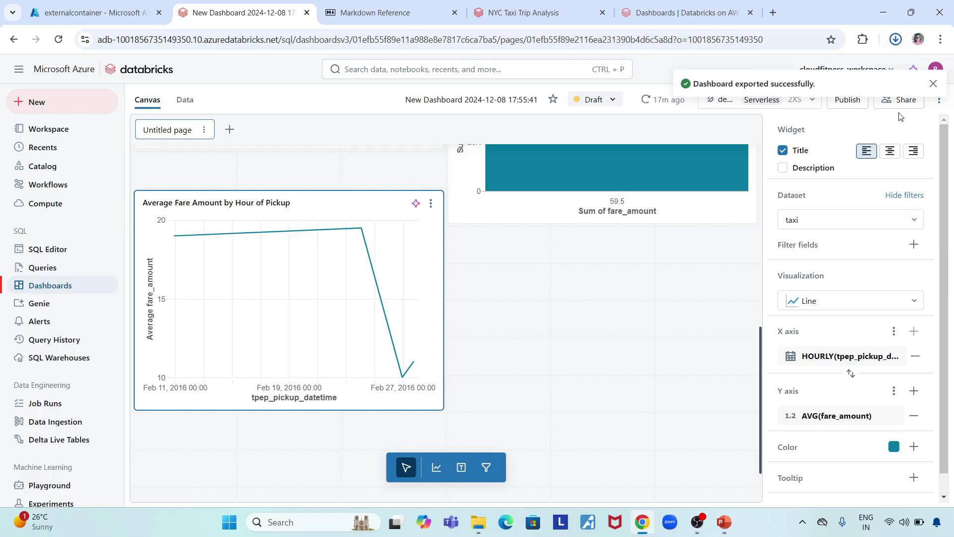
{"action": "left_click", "coordinate": [479, 522]}
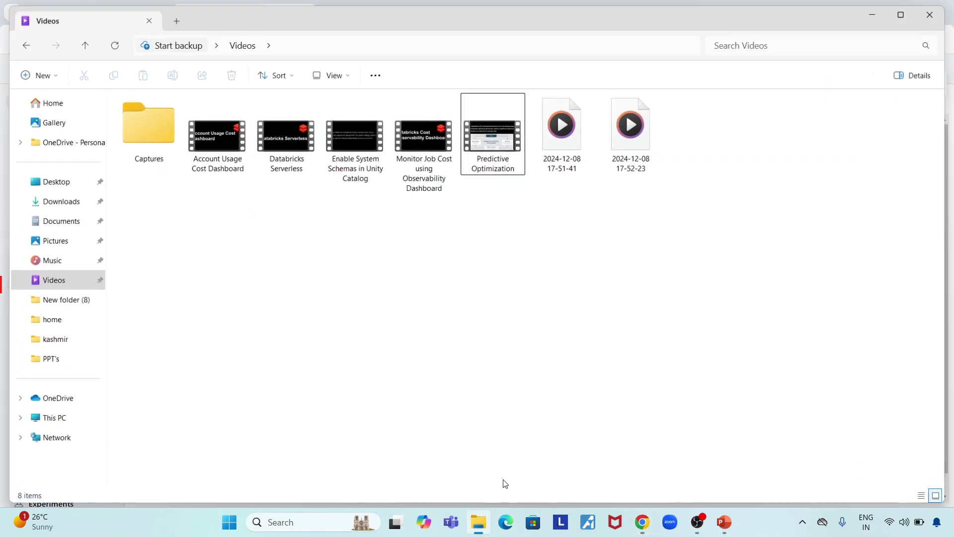
{"action": "left_click", "coordinate": [55, 205]}
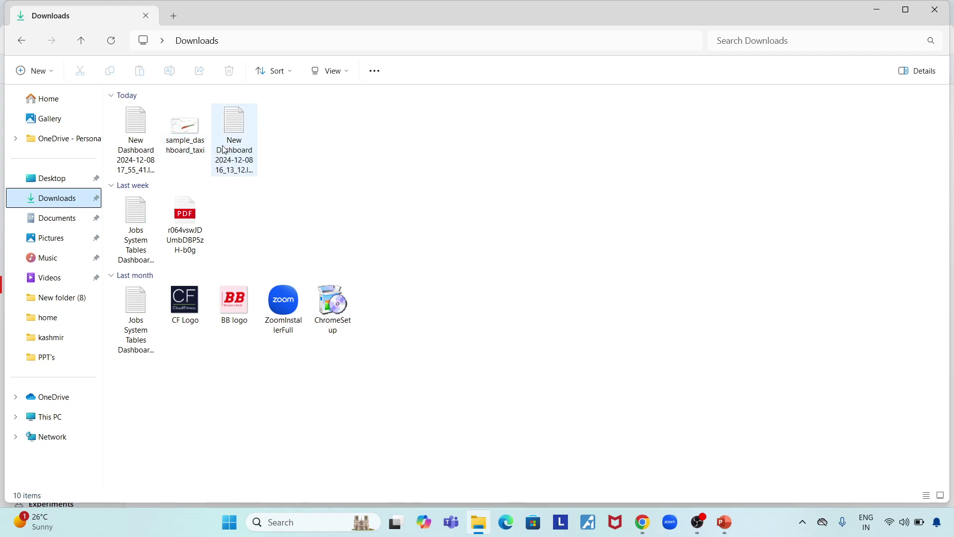
{"action": "left_click", "coordinate": [135, 164]}
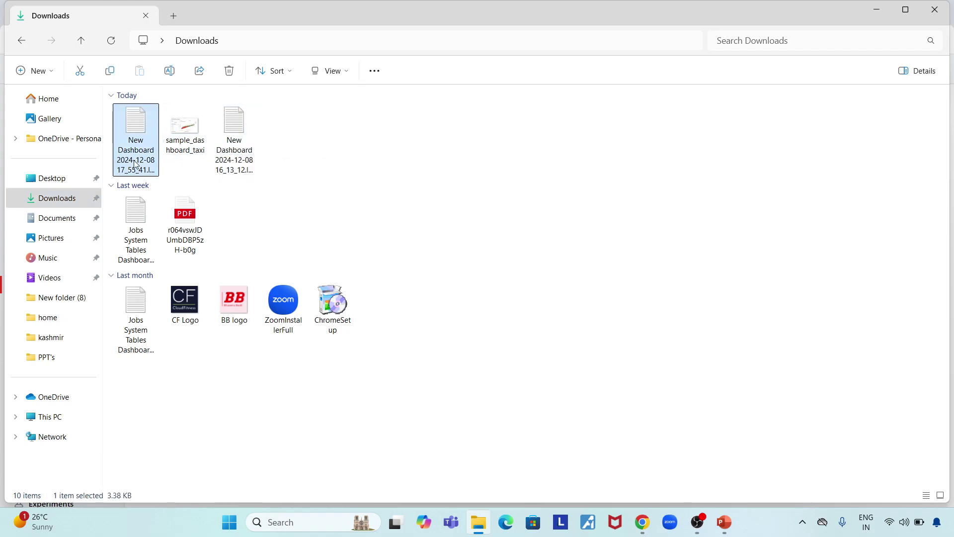
{"action": "double_click", "coordinate": [135, 164]}
{"action": "left_click_drag", "start_coordinate": [166, 157], "coordinate": [715, 418]}
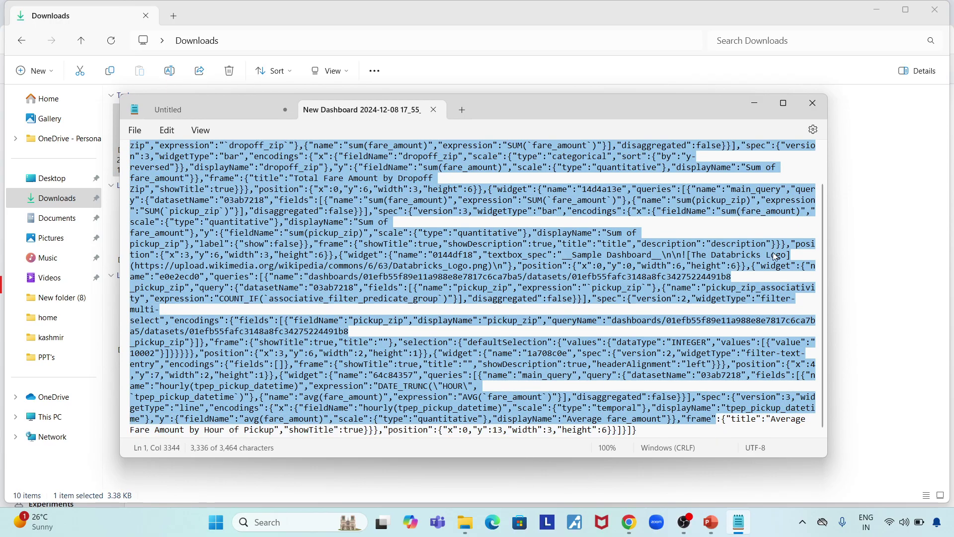
{"action": "left_click", "coordinate": [812, 105]}
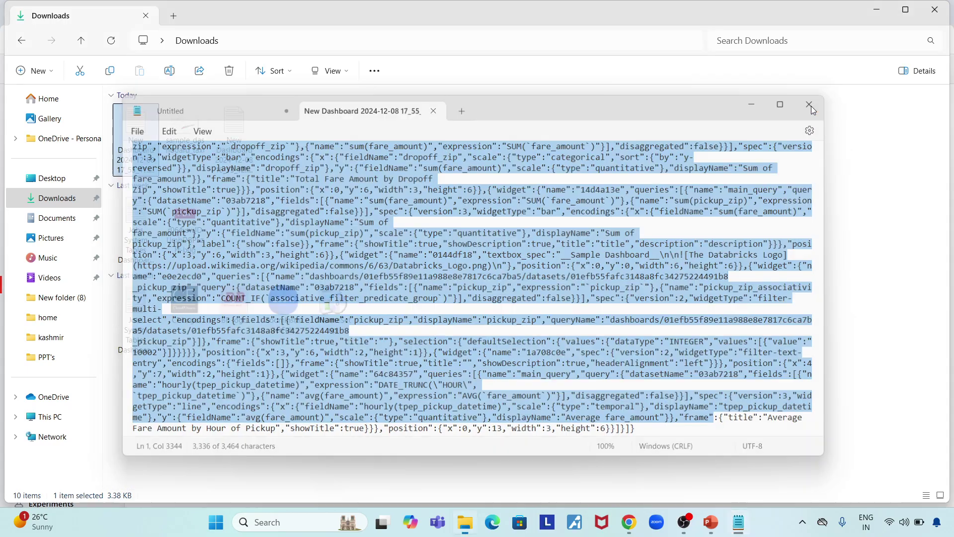
{"action": "left_click", "coordinate": [878, 10]}
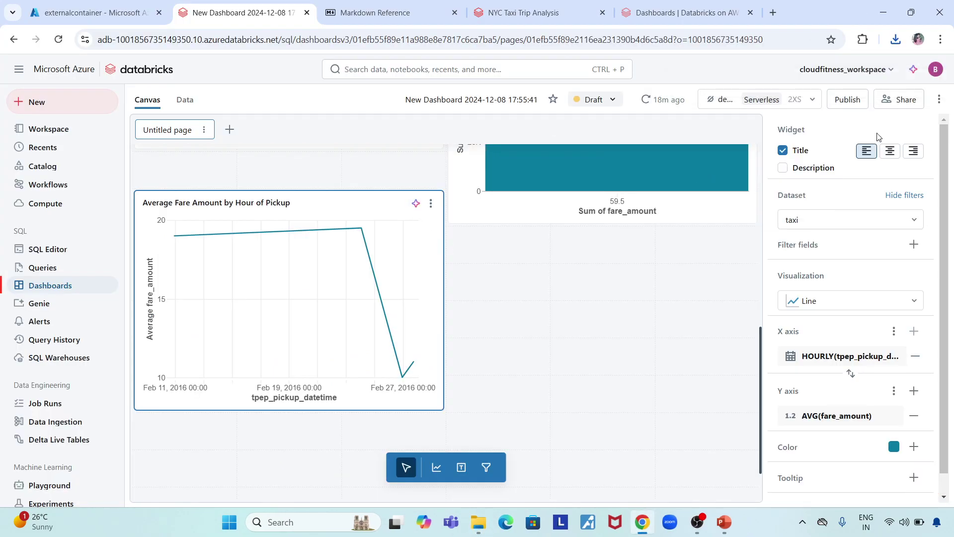
Open the dashboard's draft Genie space and look over its title, chat heading and question box.
{"action": "left_click", "coordinate": [939, 99]}
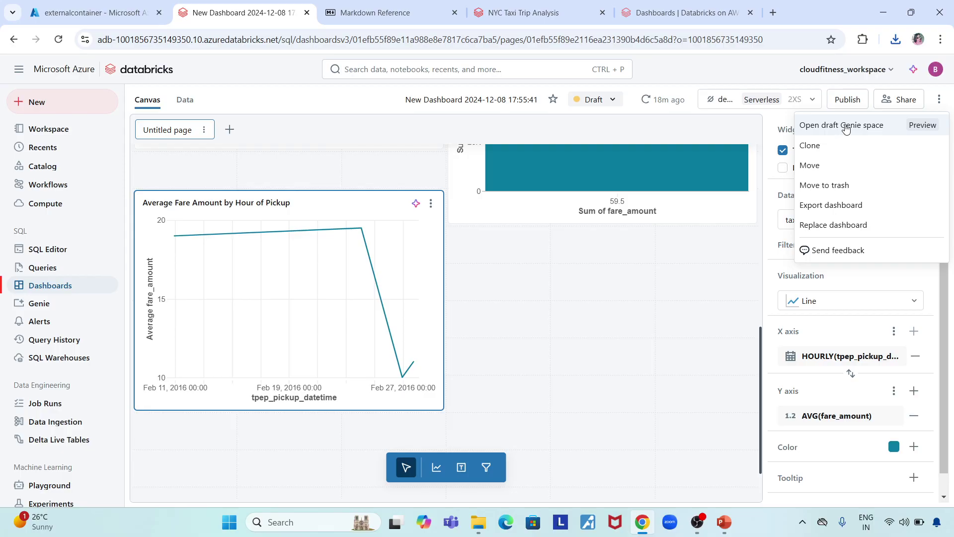
{"action": "key", "text": "Escape"}
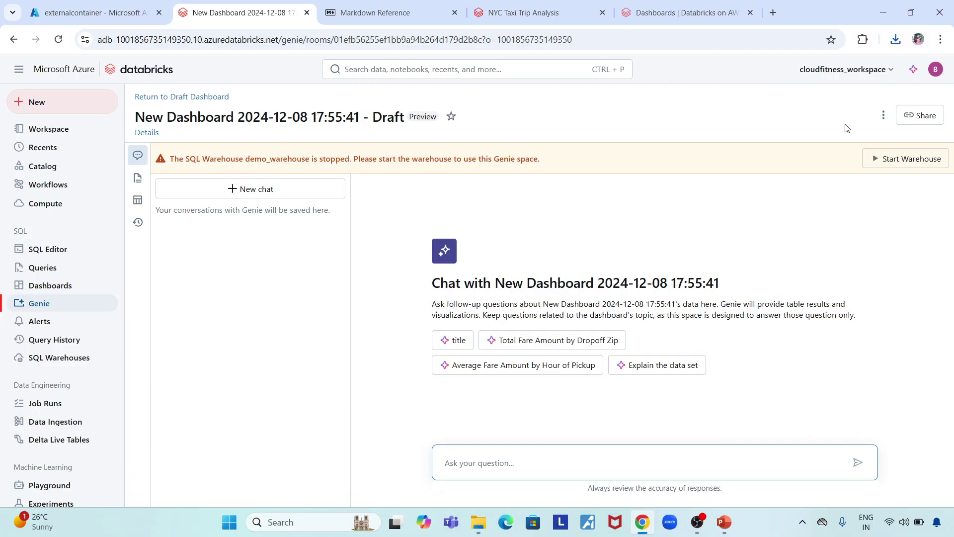
{"action": "left_click_drag", "start_coordinate": [136, 113], "coordinate": [408, 122]}
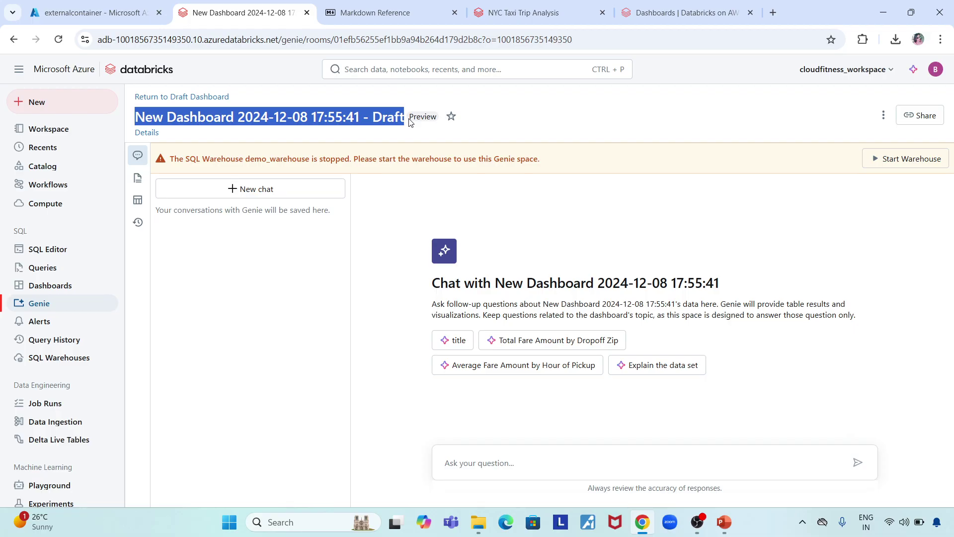
{"action": "left_click", "coordinate": [467, 302]}
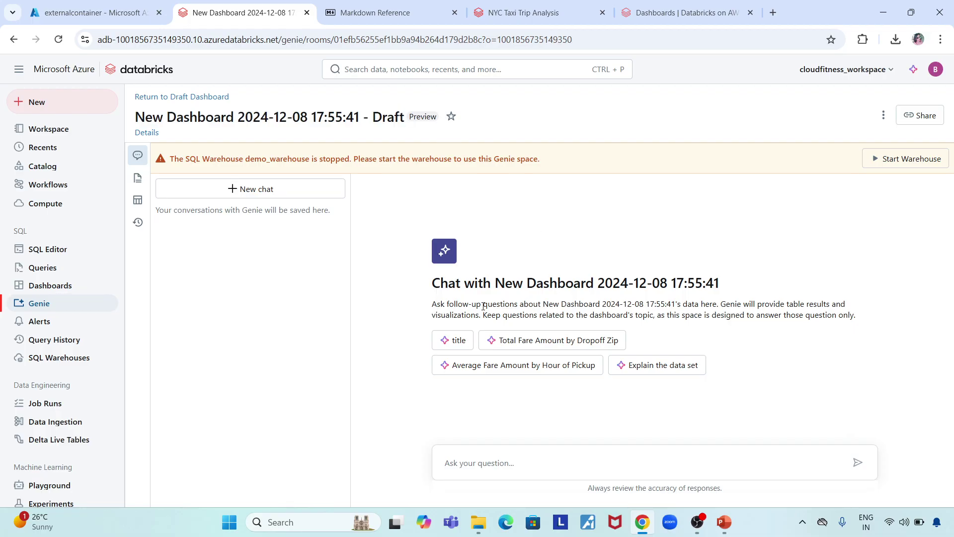
{"action": "left_click_drag", "start_coordinate": [441, 283], "coordinate": [512, 287]}
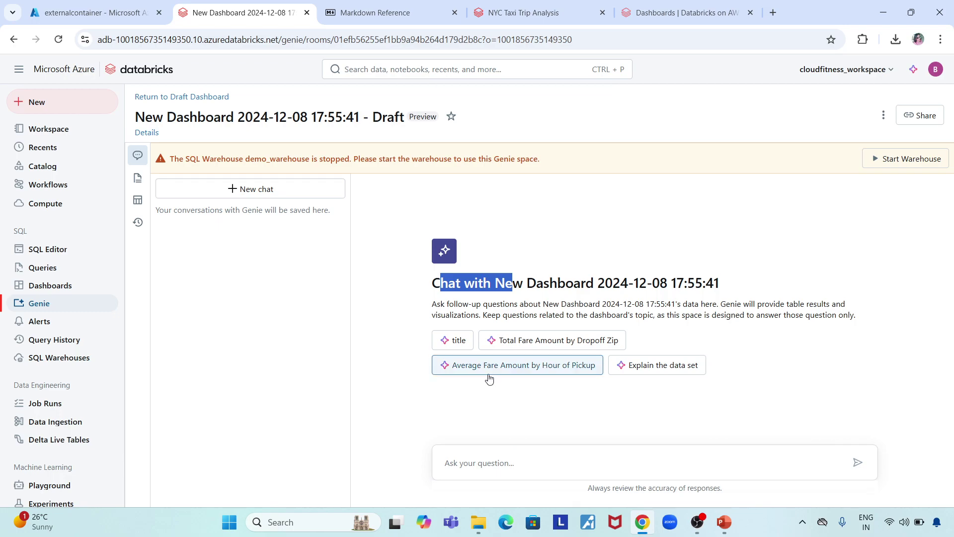
{"action": "left_click", "coordinate": [497, 462]}
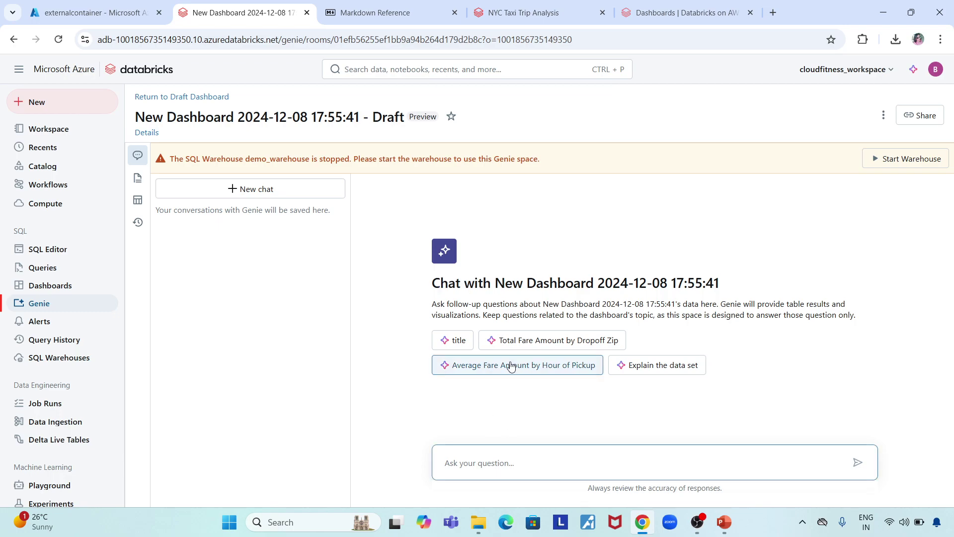
Ask Genie the suggested "Total Fare Amount by Dropoff Zip" question and look through the returned table.
{"action": "left_click", "coordinate": [548, 340]}
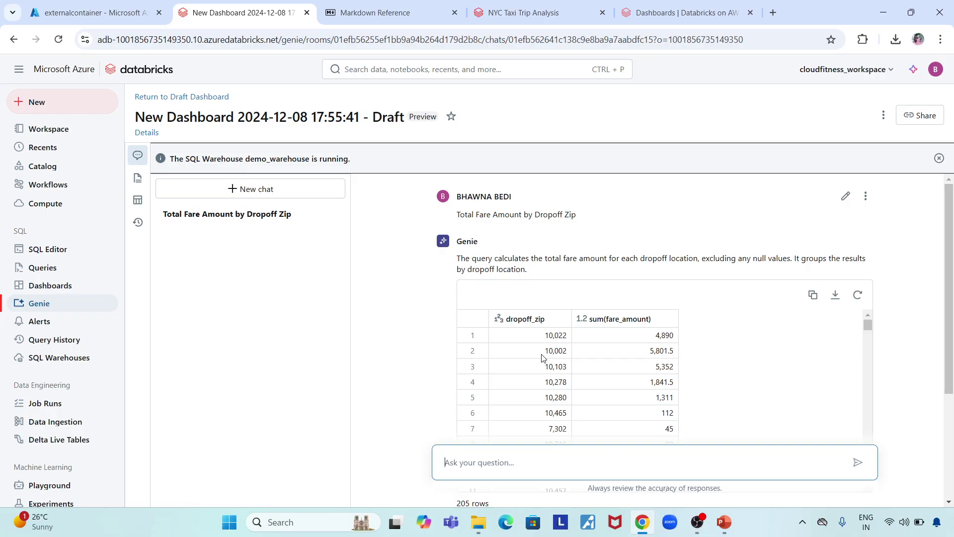
{"action": "scroll", "coordinate": [621, 351], "scroll_direction": "down", "scroll_amount": 20}
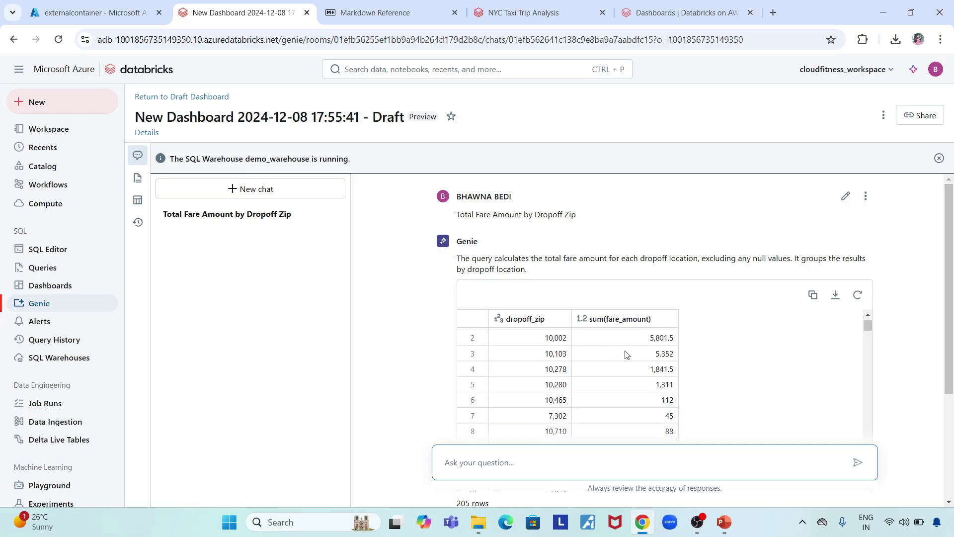
{"action": "scroll", "coordinate": [753, 417], "scroll_direction": "down", "scroll_amount": 15}
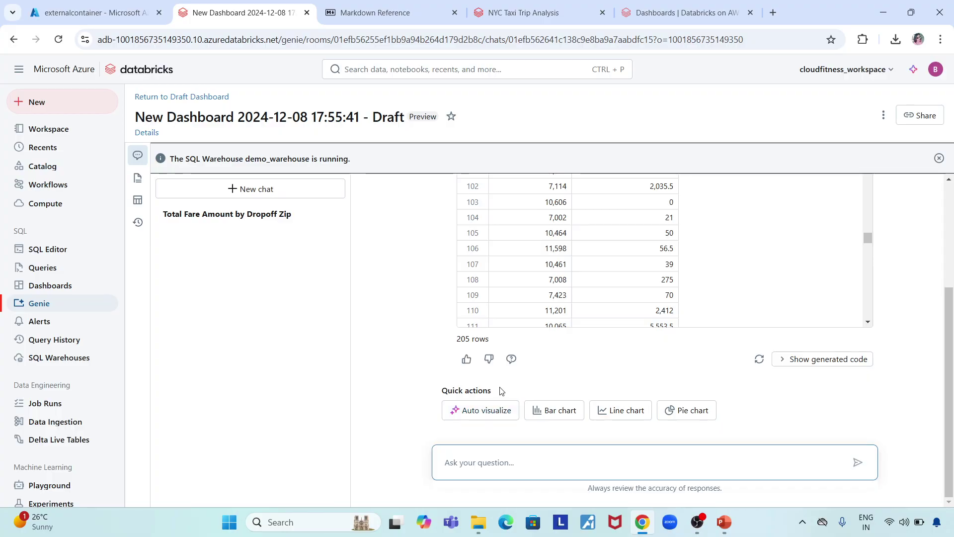
Visualize Genie's fare result as a bar chart, review it and check the Genie space's additional options.
{"action": "left_click", "coordinate": [558, 415]}
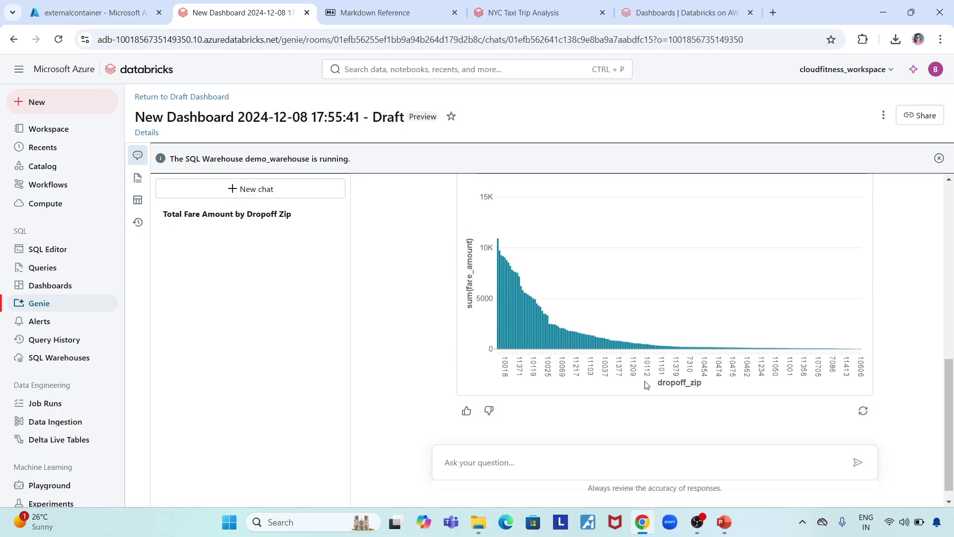
{"action": "left_click", "coordinate": [866, 281]}
{"action": "left_click", "coordinate": [810, 327]}
{"action": "scroll", "coordinate": [801, 332], "scroll_direction": "down", "scroll_amount": 4}
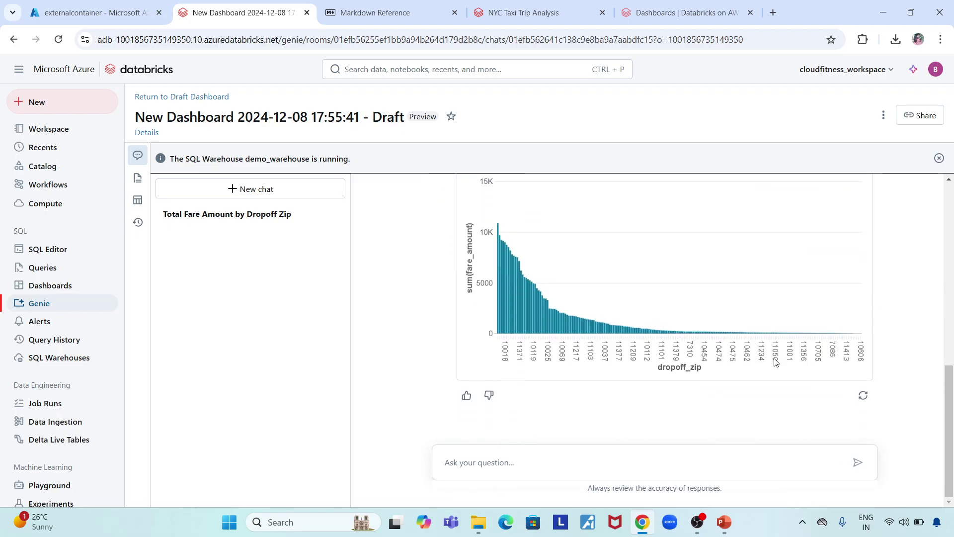
{"action": "scroll", "coordinate": [781, 376], "scroll_direction": "up", "scroll_amount": 3}
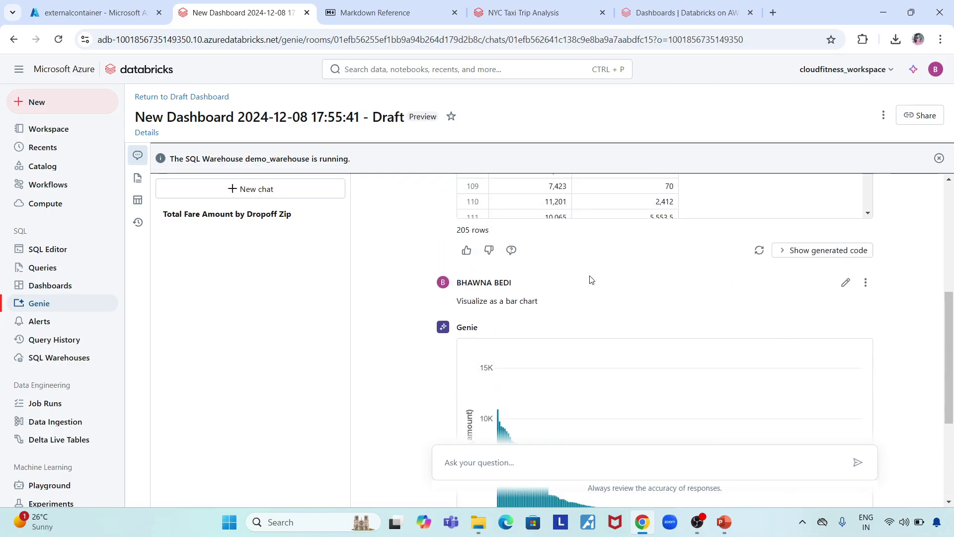
{"action": "left_click", "coordinate": [883, 119]}
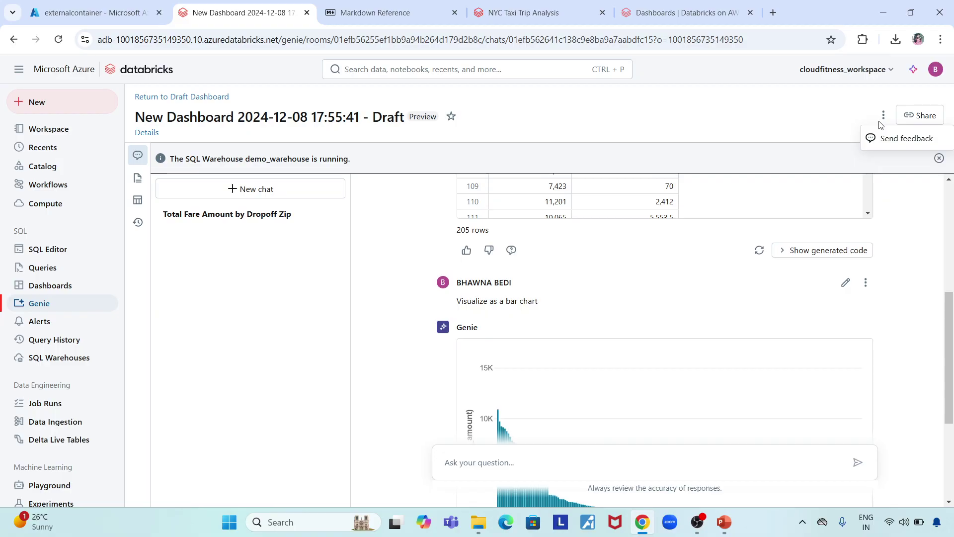
{"action": "left_click", "coordinate": [923, 117]}
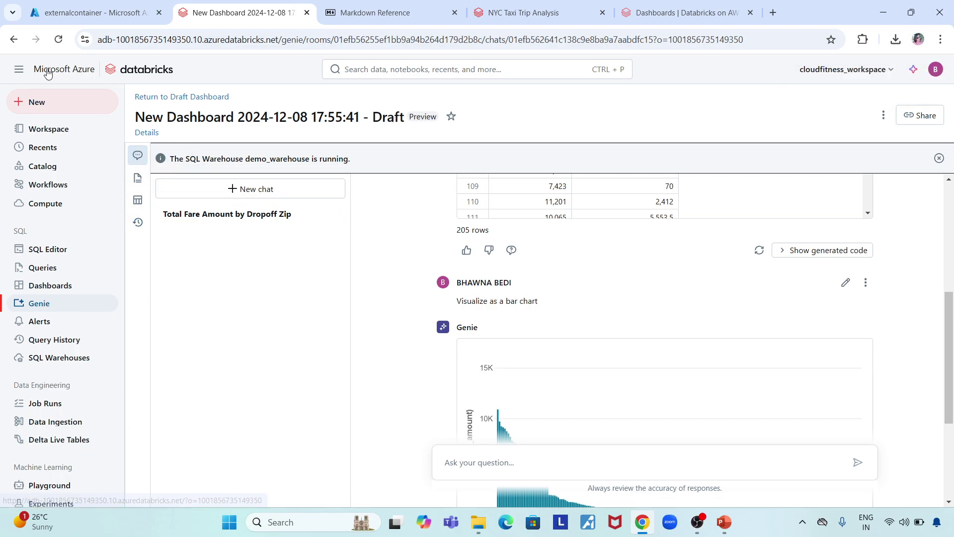
{"action": "left_click", "coordinate": [56, 292]}
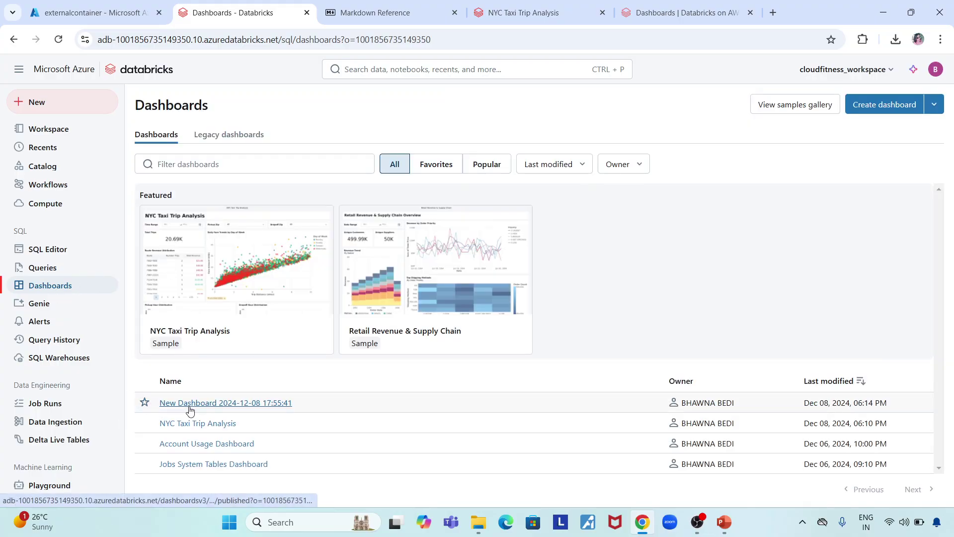
{"action": "left_click", "coordinate": [216, 404]}
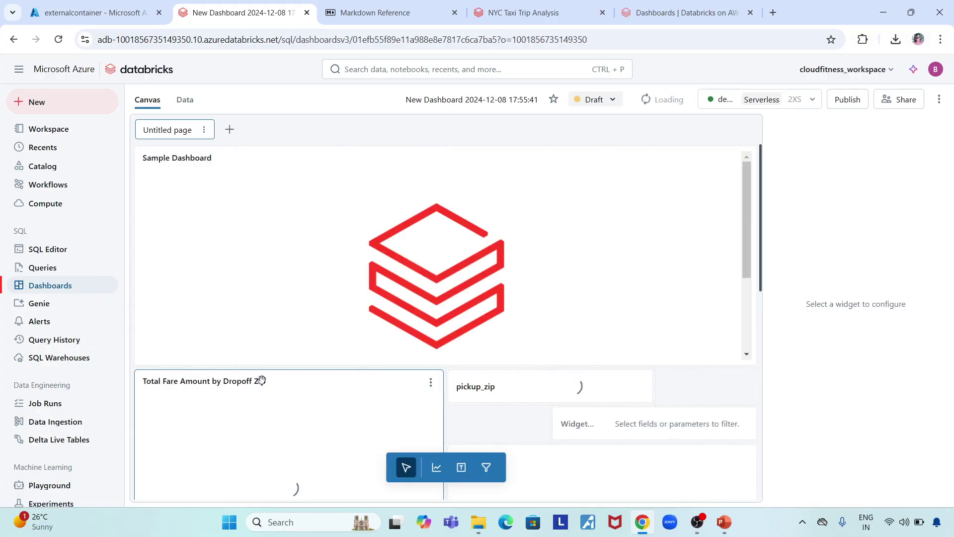
{"action": "scroll", "coordinate": [255, 397], "scroll_direction": "down", "scroll_amount": 4}
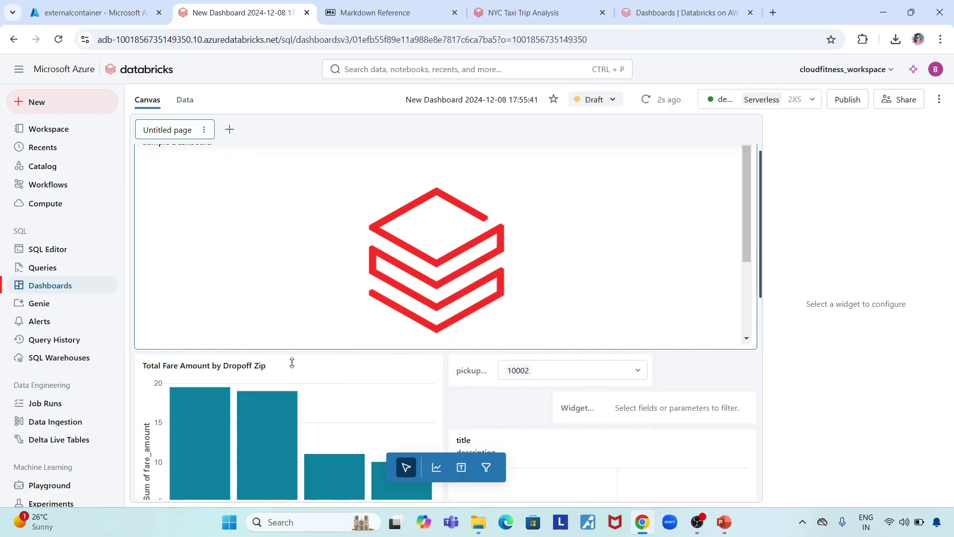
{"action": "scroll", "coordinate": [286, 367], "scroll_direction": "down", "scroll_amount": 3}
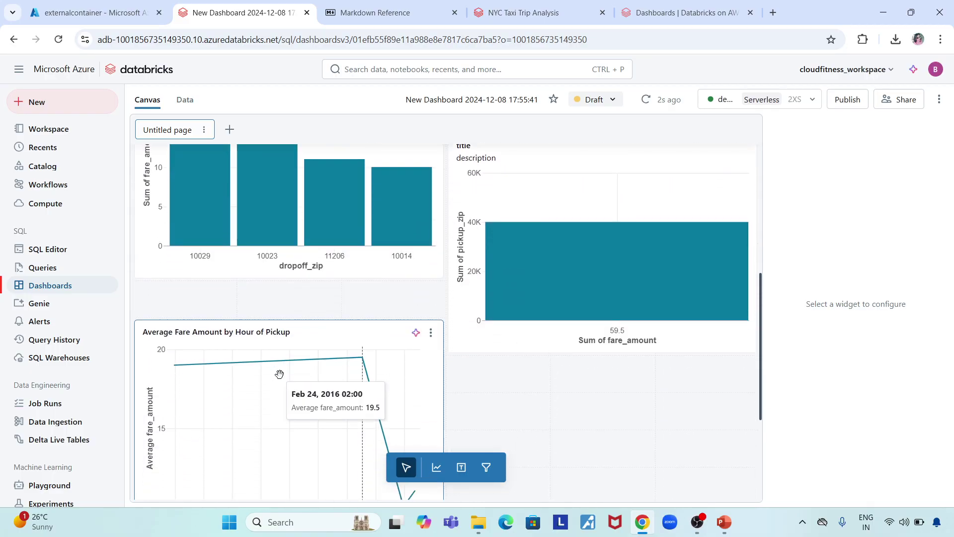
Switch to the NYC Taxi Trip Analysis browser tab and open the featured NYC Taxi Trip Analysis sample from the dashboards list.
{"action": "left_click", "coordinate": [349, 8]}
{"action": "left_click", "coordinate": [499, 7]}
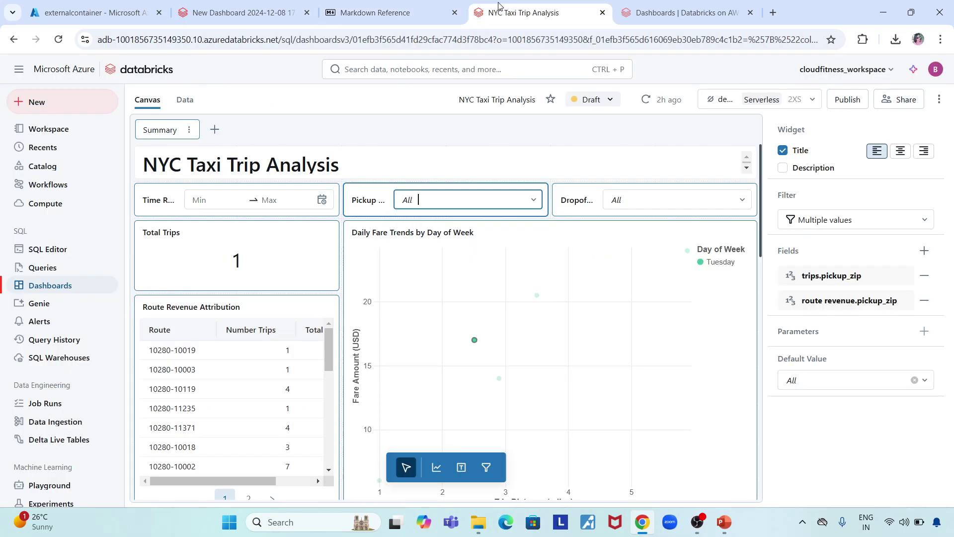
{"action": "left_click", "coordinate": [437, 147]}
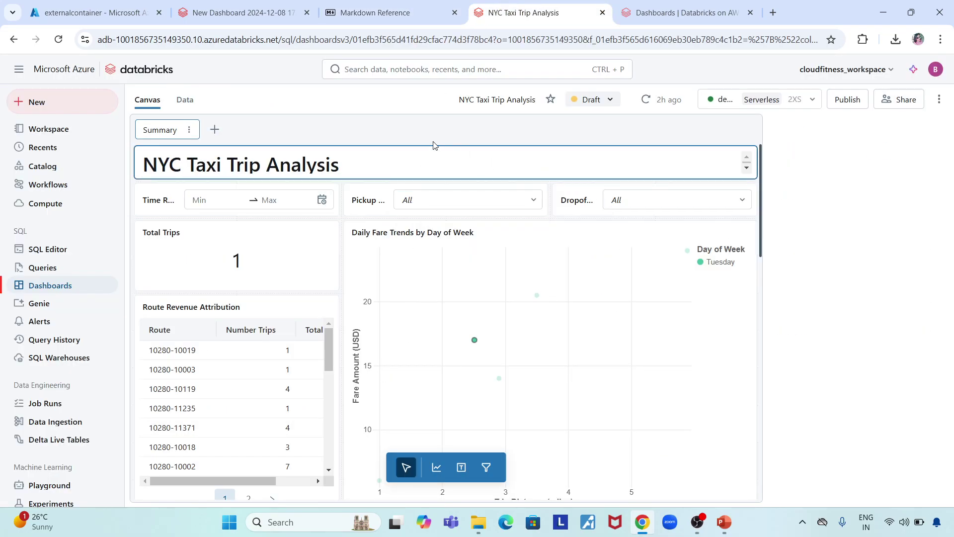
{"action": "left_click", "coordinate": [48, 287]}
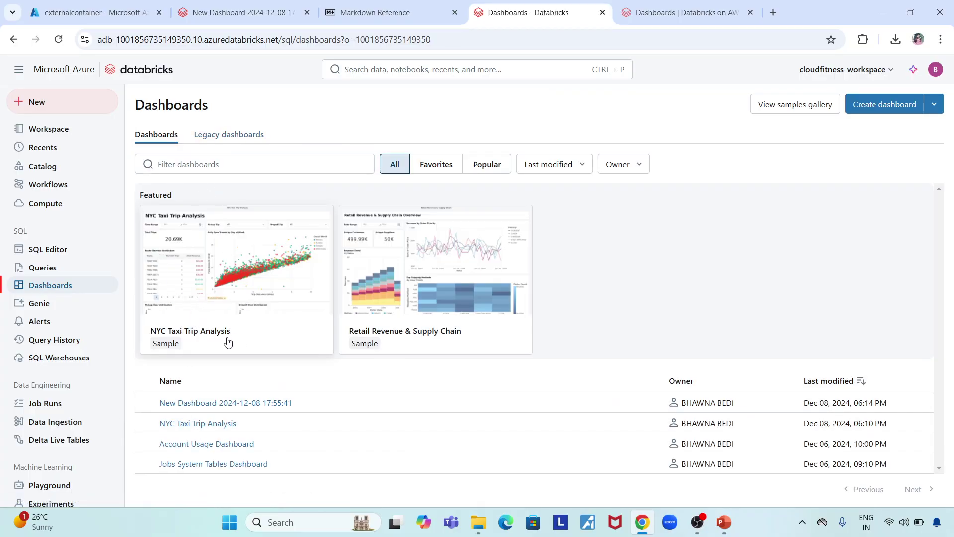
{"action": "left_click", "coordinate": [256, 297]}
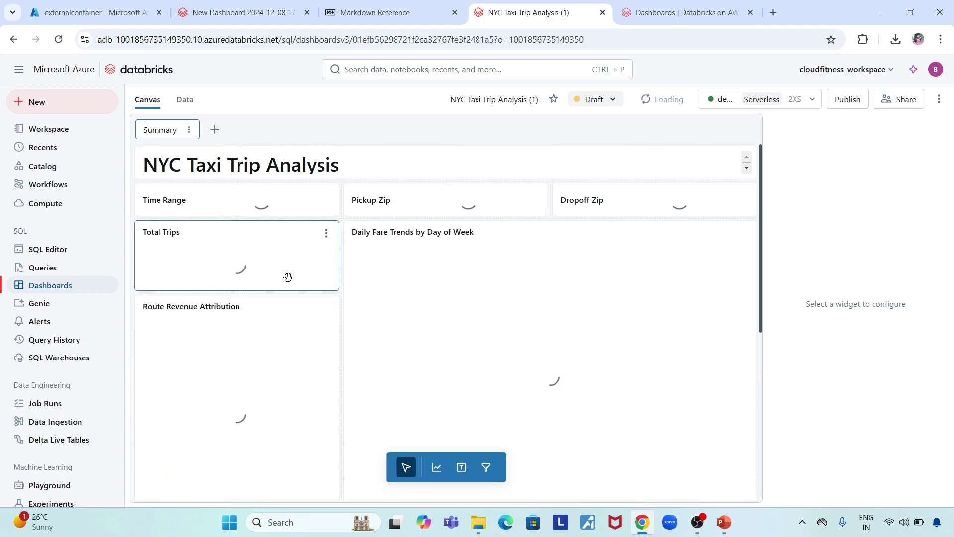
Look through the NYC Taxi Trip Analysis widgets and check the dashboard's SQL warehouse selection.
{"action": "scroll", "coordinate": [300, 337], "scroll_direction": "down", "scroll_amount": 3}
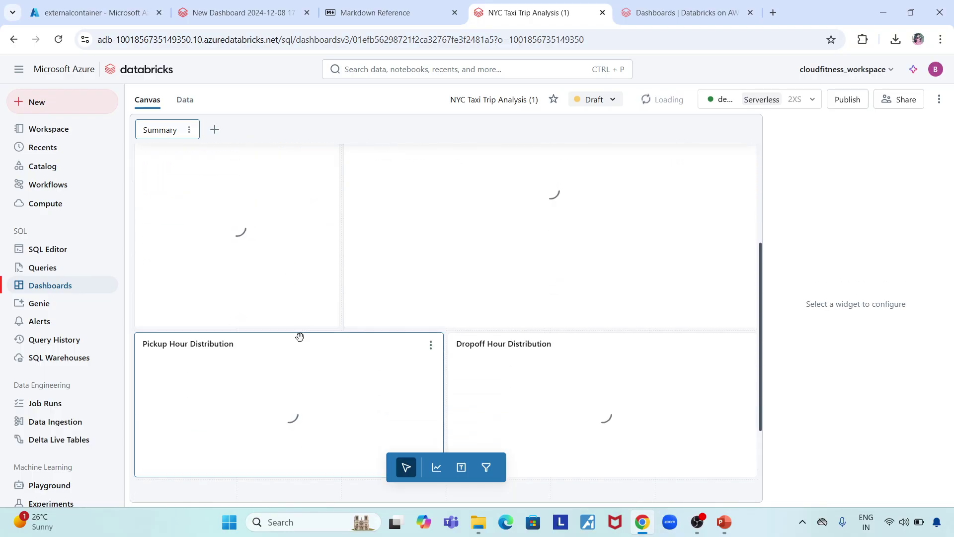
{"action": "scroll", "coordinate": [303, 334], "scroll_direction": "up", "scroll_amount": 3}
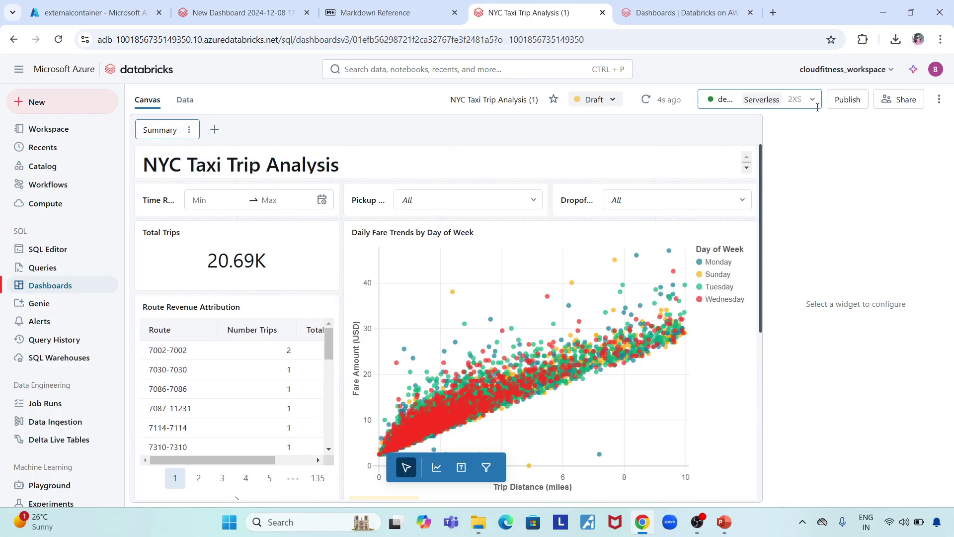
{"action": "left_click", "coordinate": [816, 105]}
{"action": "left_click", "coordinate": [838, 219]}
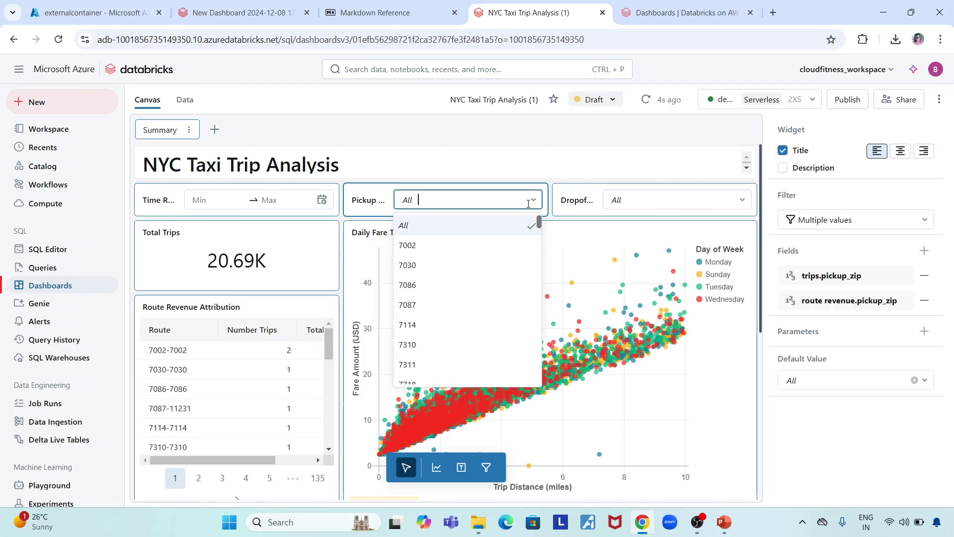
Filter the dashboard to pickup zips 7086, 7002, 7030, 7114, 7311, 7087, 7310 and 7718, and review the filtered widgets.
{"action": "left_click", "coordinate": [473, 285]}
{"action": "left_click", "coordinate": [448, 245]}
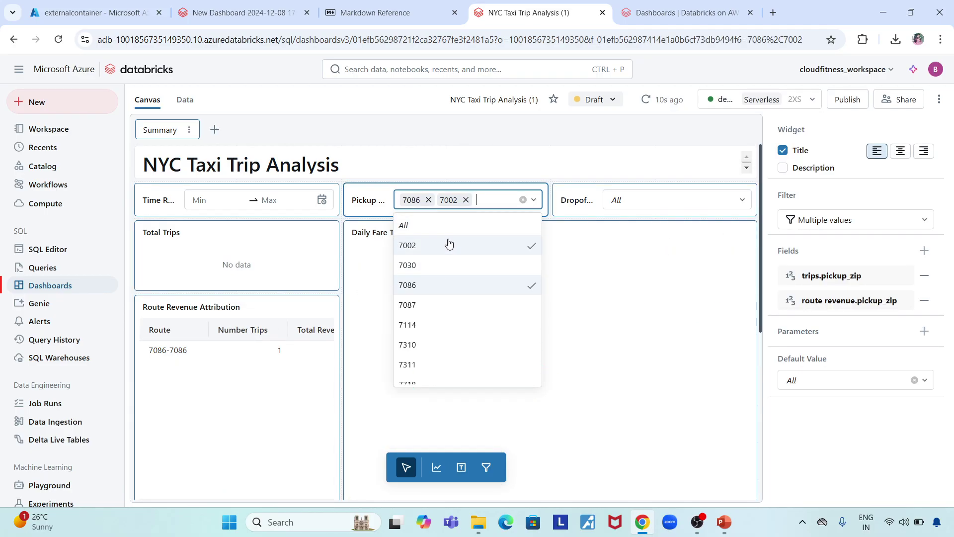
{"action": "left_click", "coordinate": [447, 264]}
{"action": "left_click", "coordinate": [447, 325]}
{"action": "left_click", "coordinate": [446, 364]}
{"action": "left_click", "coordinate": [441, 311]}
{"action": "left_click", "coordinate": [442, 342]}
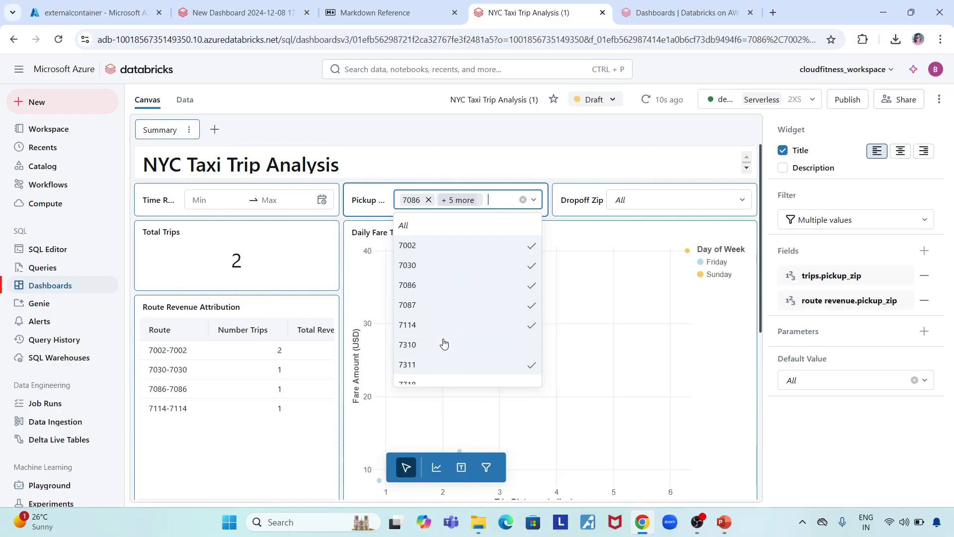
{"action": "left_click", "coordinate": [439, 383]}
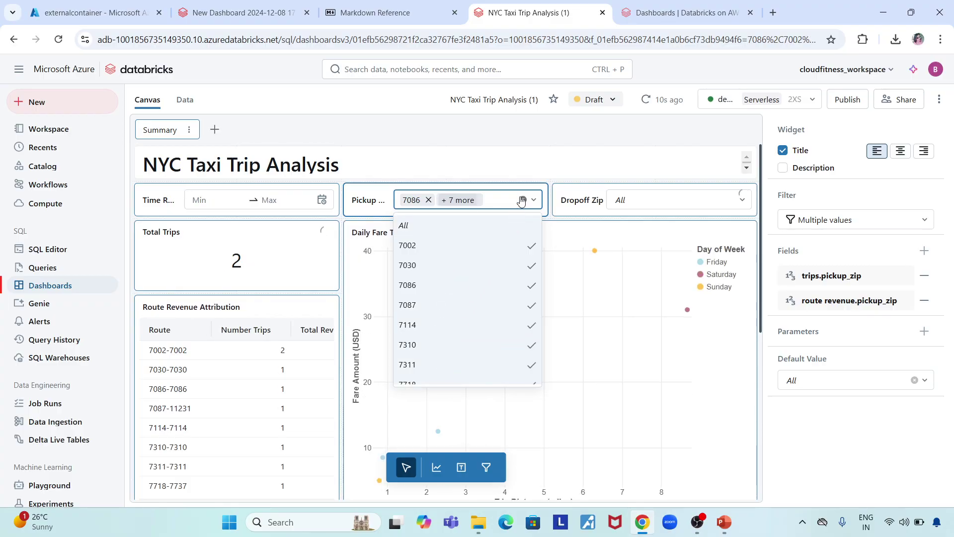
{"action": "left_click", "coordinate": [479, 164]}
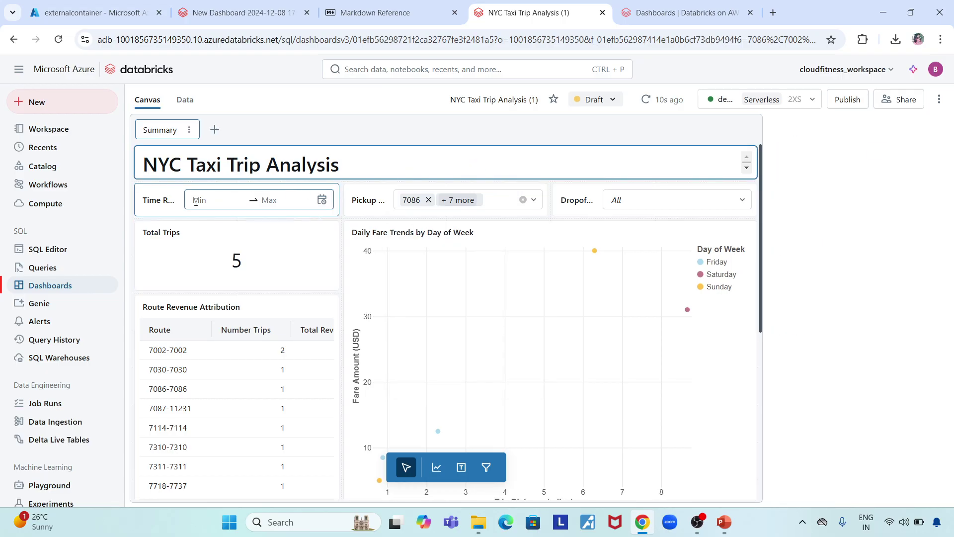
{"action": "scroll", "coordinate": [528, 369], "scroll_direction": "down", "scroll_amount": 4}
{"action": "scroll", "coordinate": [563, 407], "scroll_direction": "down", "scroll_amount": 3}
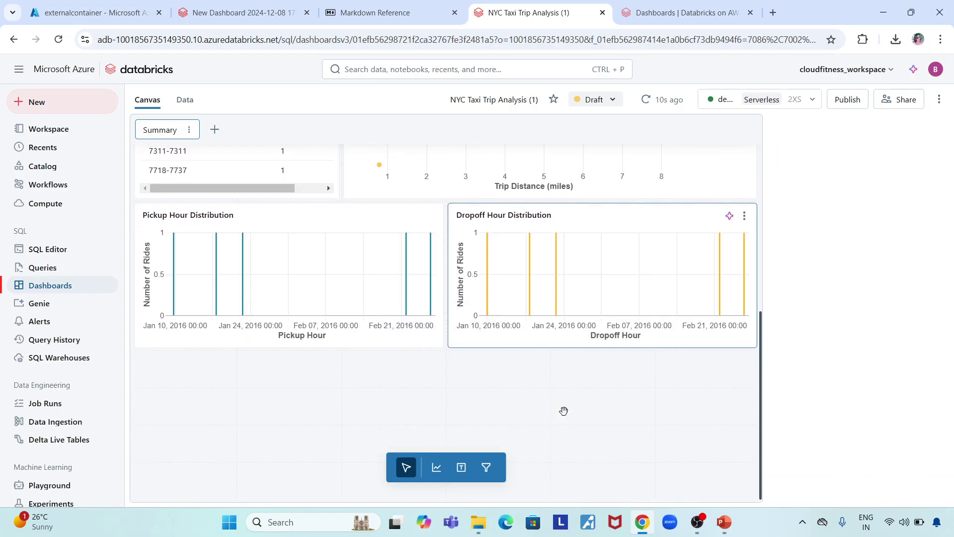
{"action": "scroll", "coordinate": [565, 411], "scroll_direction": "up", "scroll_amount": 5}
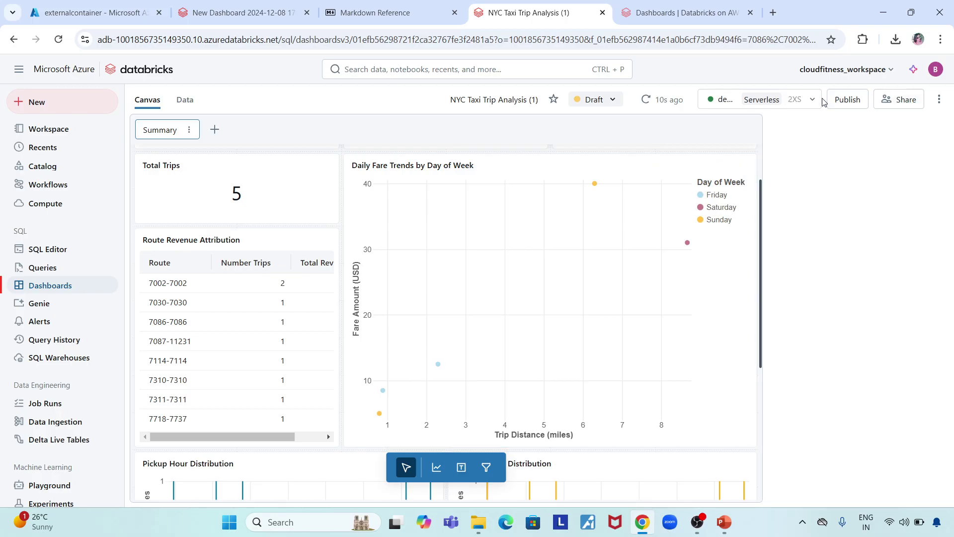
Inspect the dashboard's sharing settings and the suggested groups to add, and close them without granting access.
{"action": "left_click", "coordinate": [885, 102]}
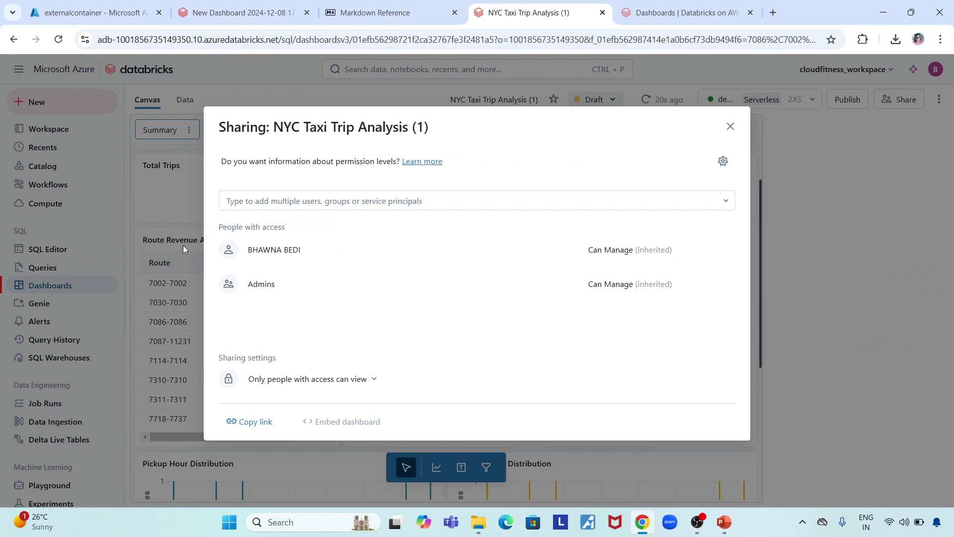
{"action": "left_click", "coordinate": [295, 196]}
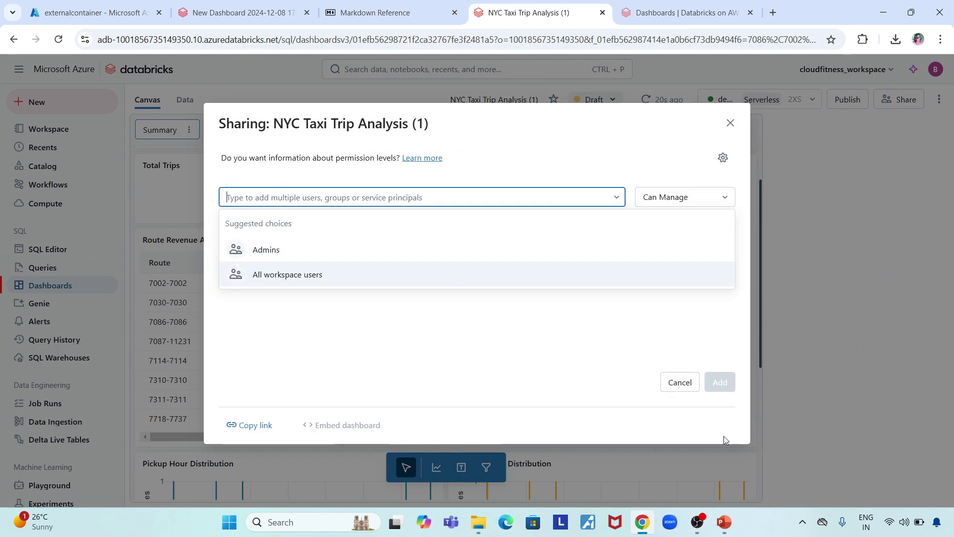
{"action": "left_click", "coordinate": [679, 382]}
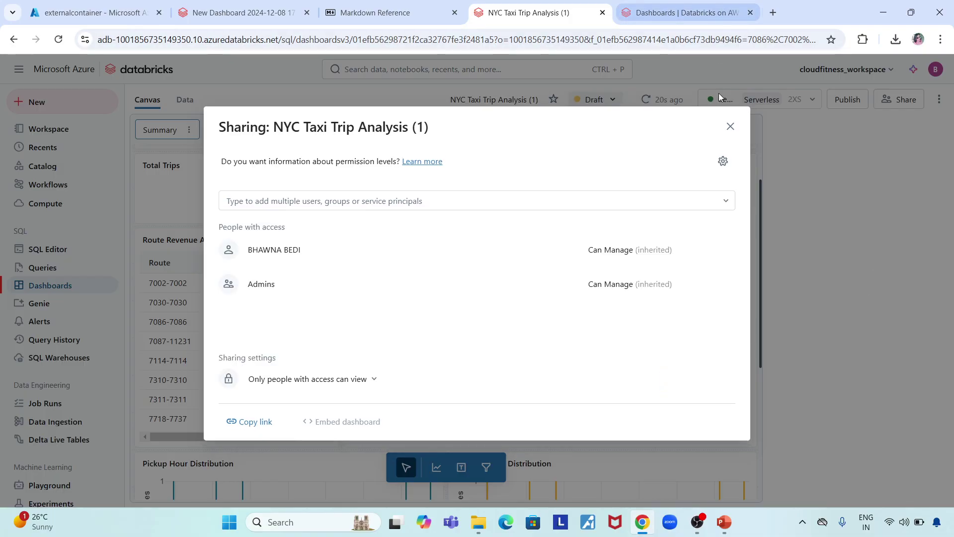
{"action": "left_click", "coordinate": [730, 127]}
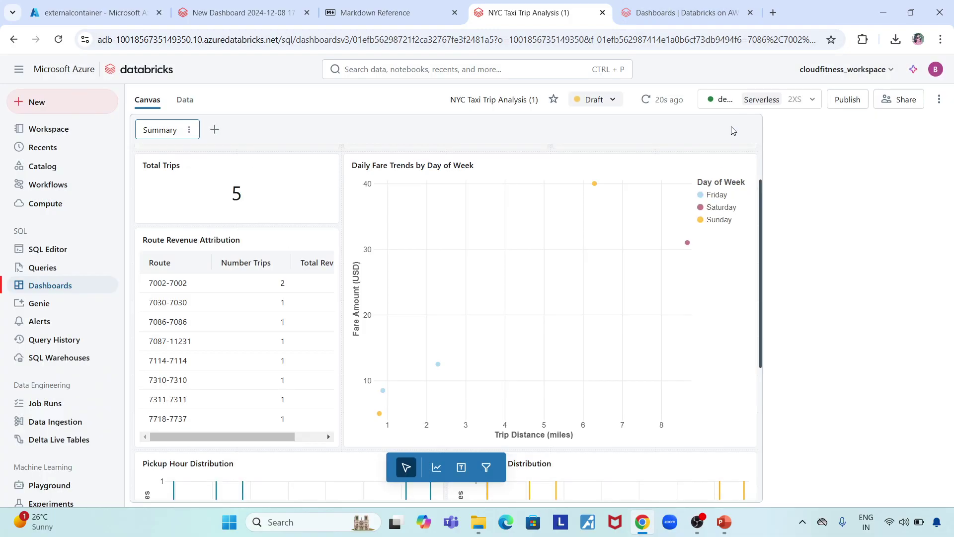